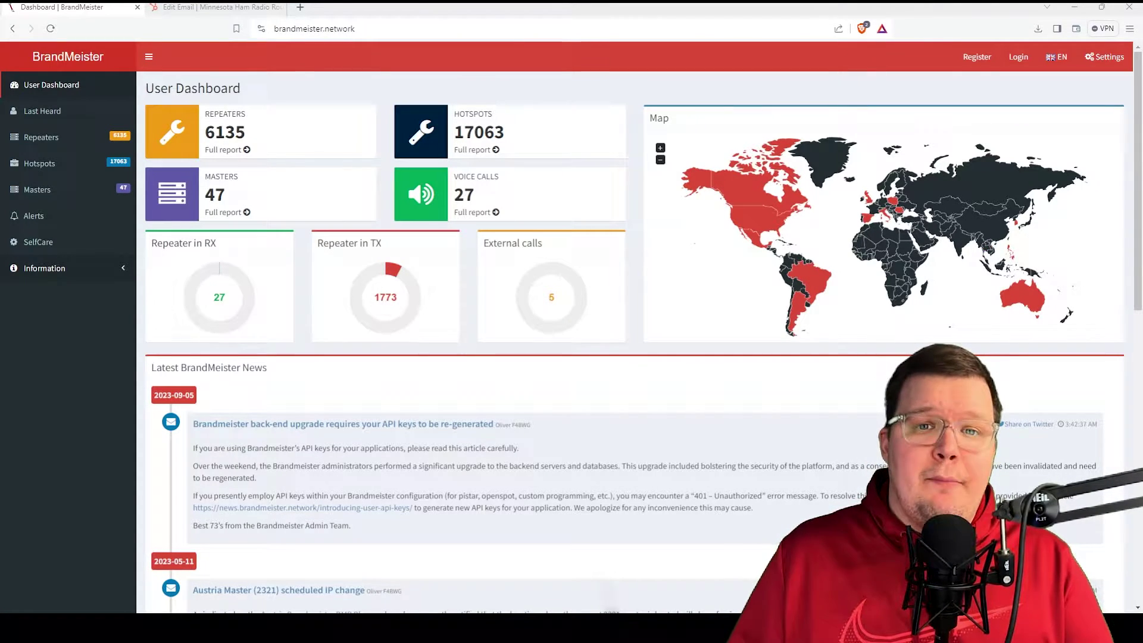
Step: Open BrandMeister's Contacts export page and enter talkgroups 3127, 31272, 31555
click(87, 270)
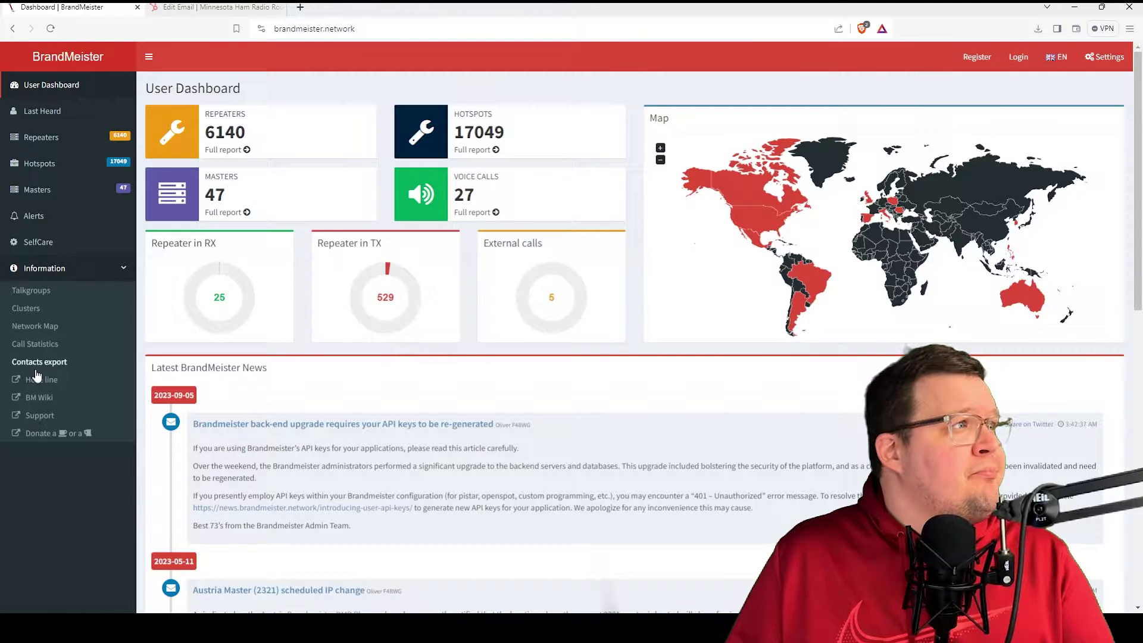
click(42, 363)
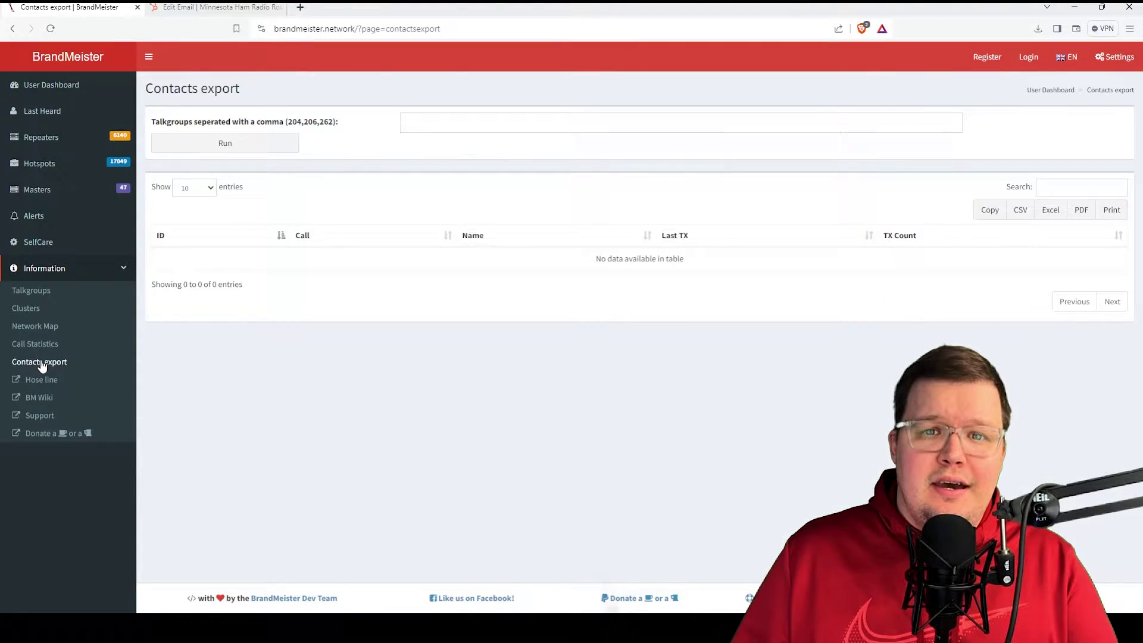
click(444, 124)
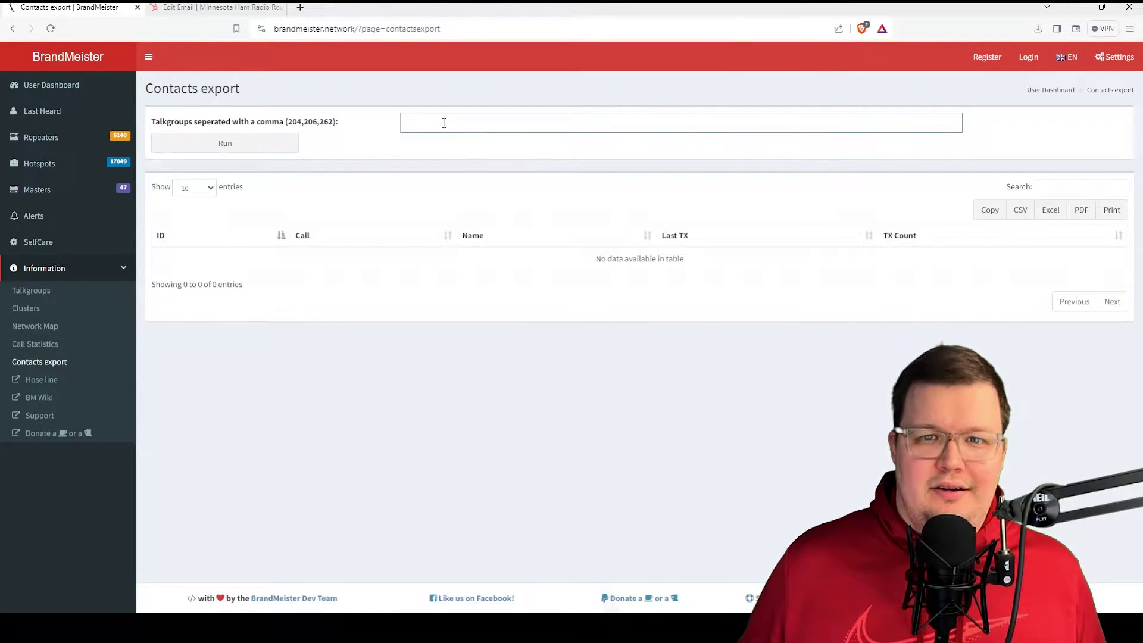
text(3127)
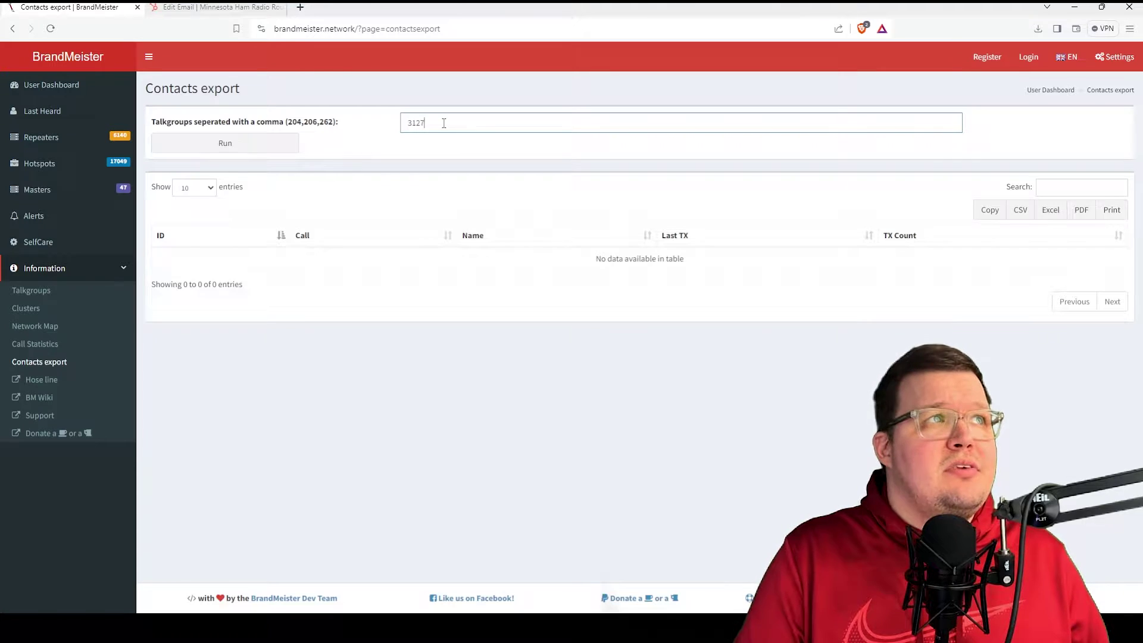
text(, 3127)
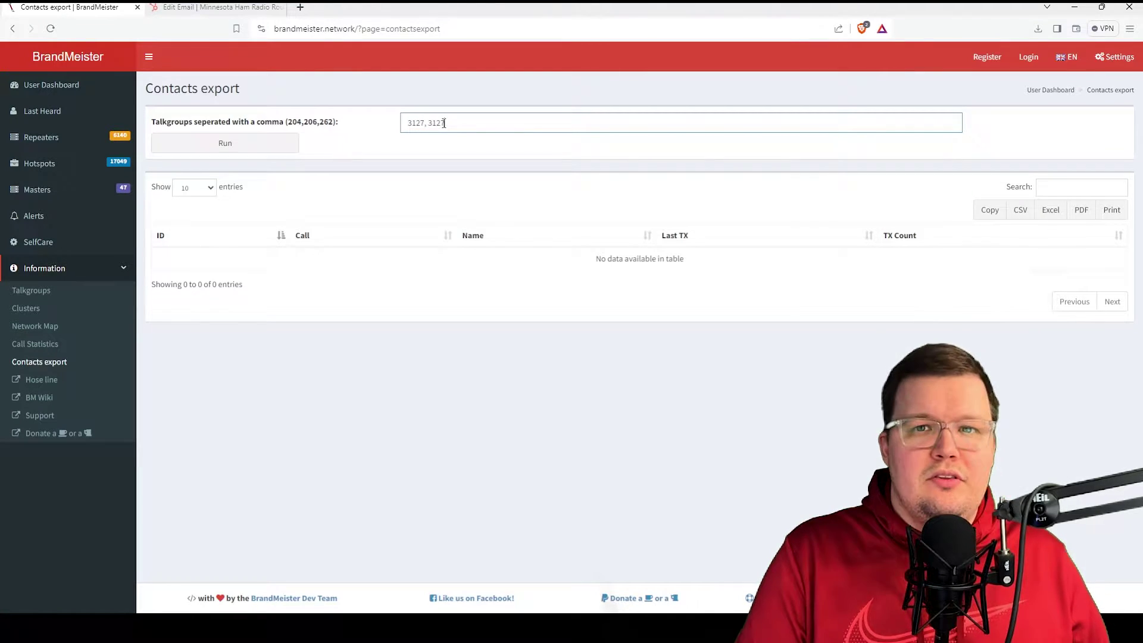
text(2, 31)
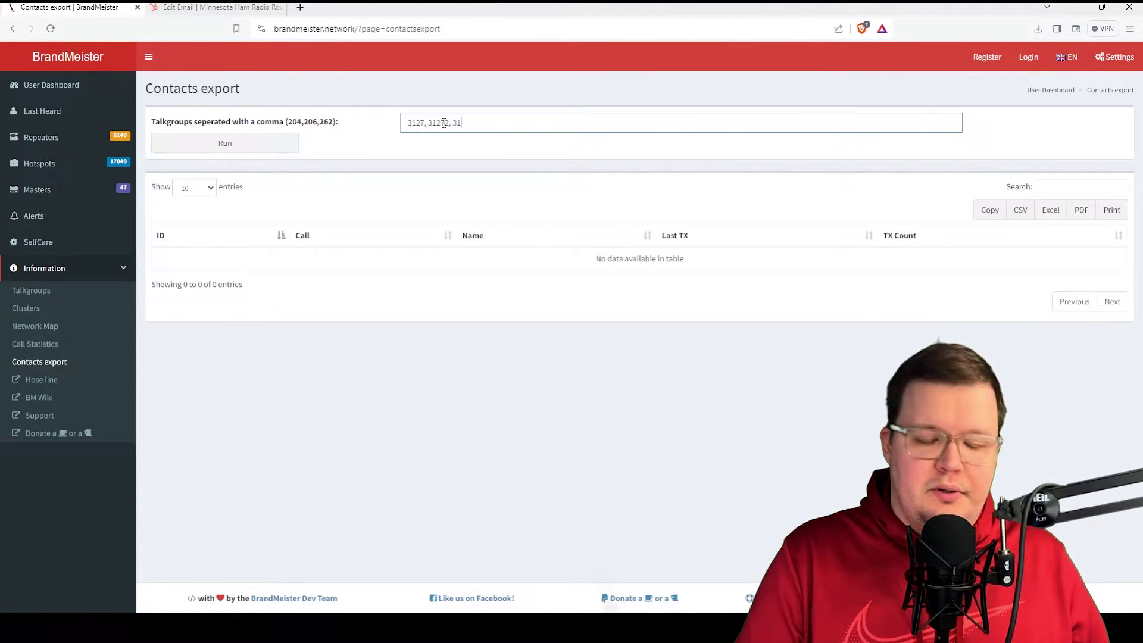
text(555)
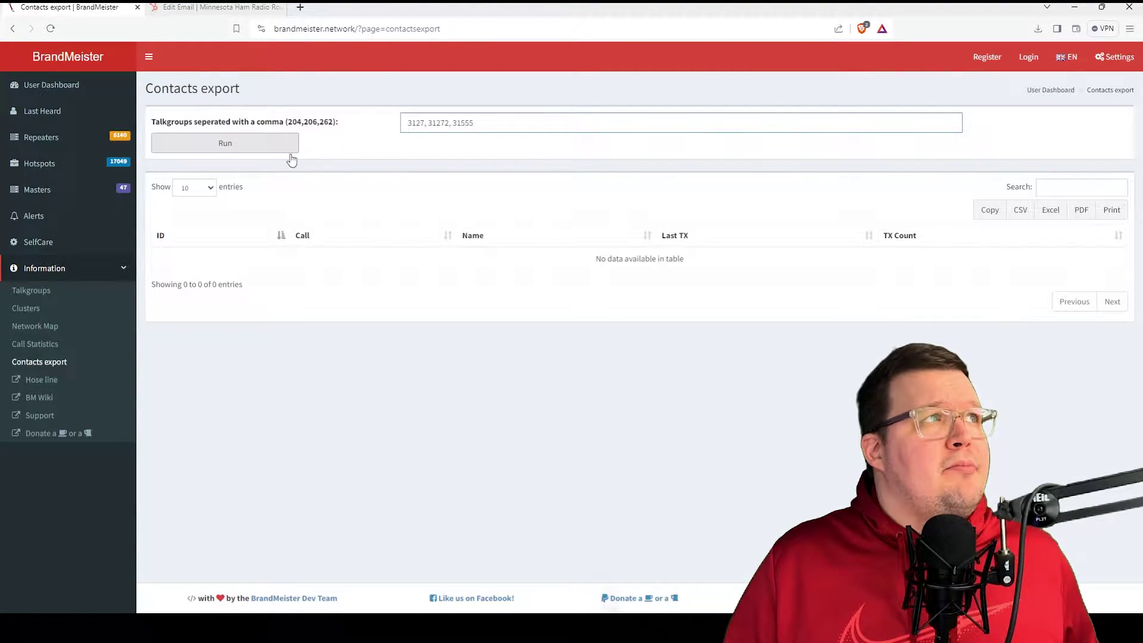
Step: Run the export for the three talkgroups and download the 1,453-entry contact list as CSV
click(267, 152)
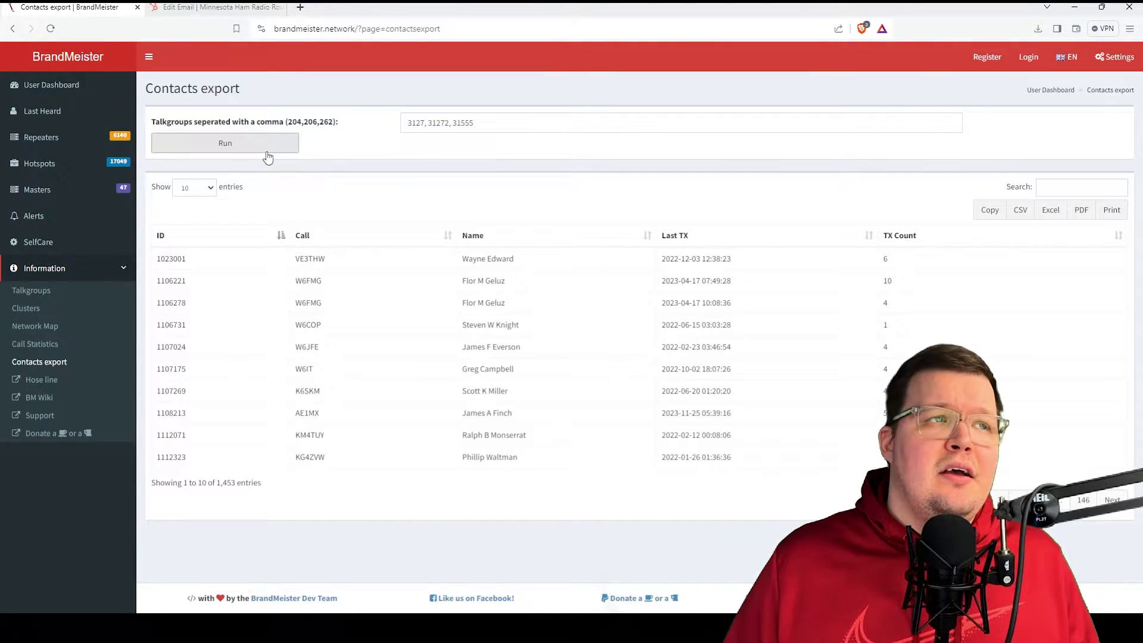
click(1022, 211)
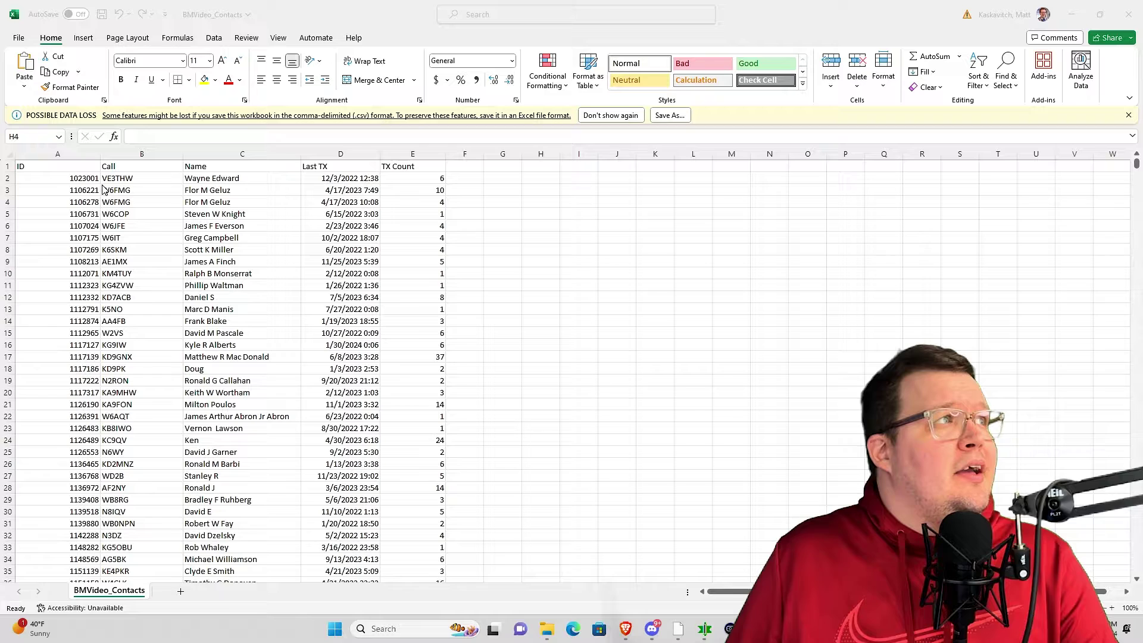
click(73, 149)
click(72, 149)
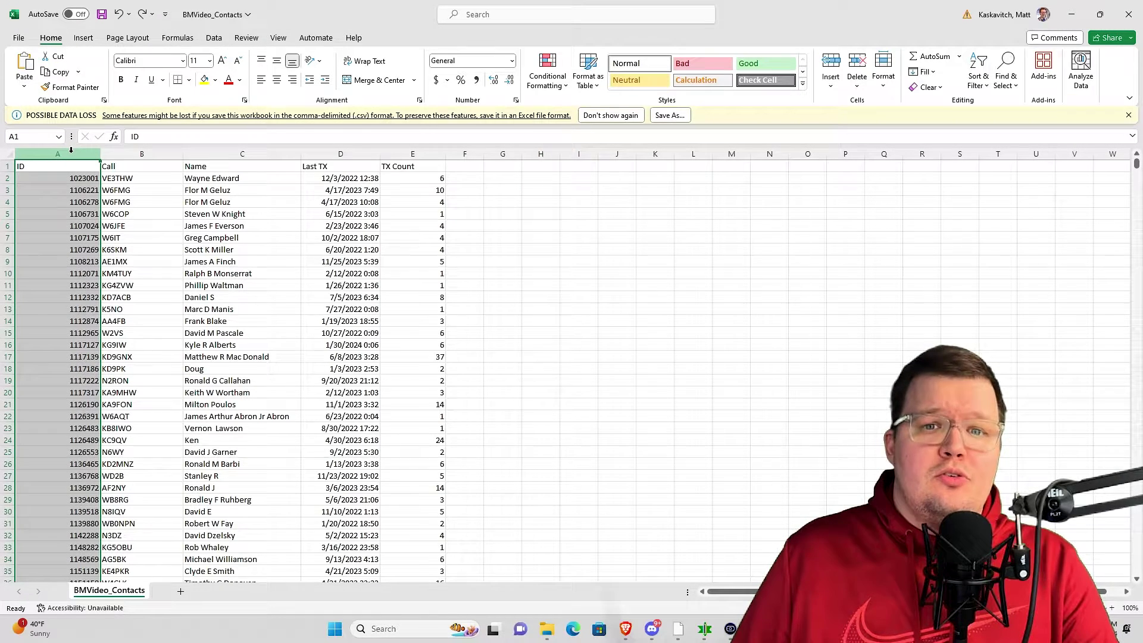
click(143, 153)
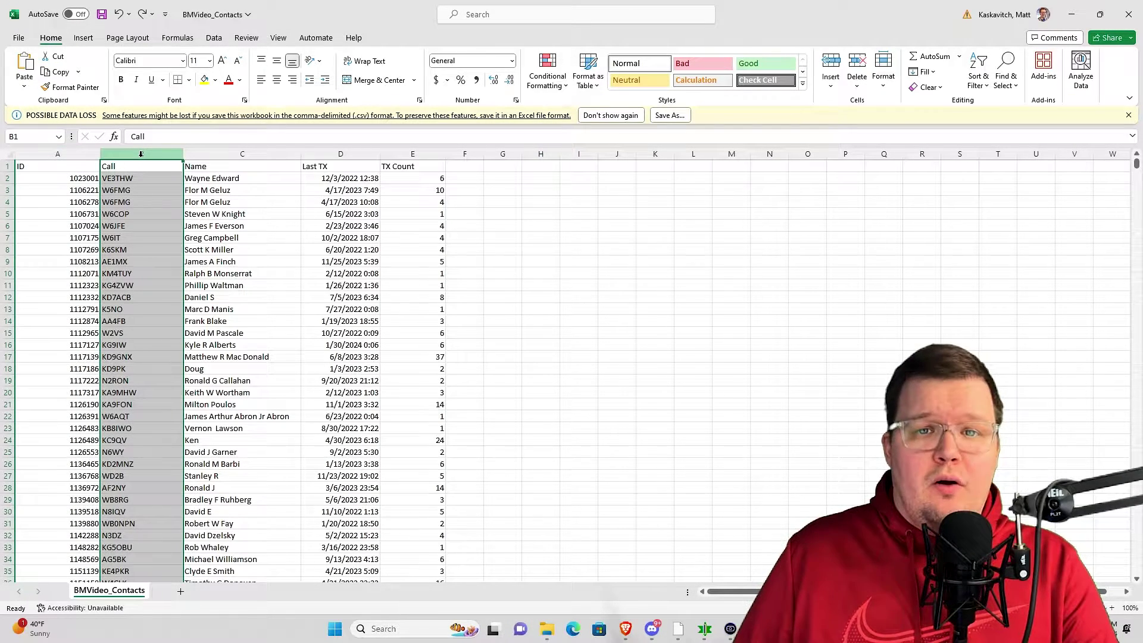
click(238, 153)
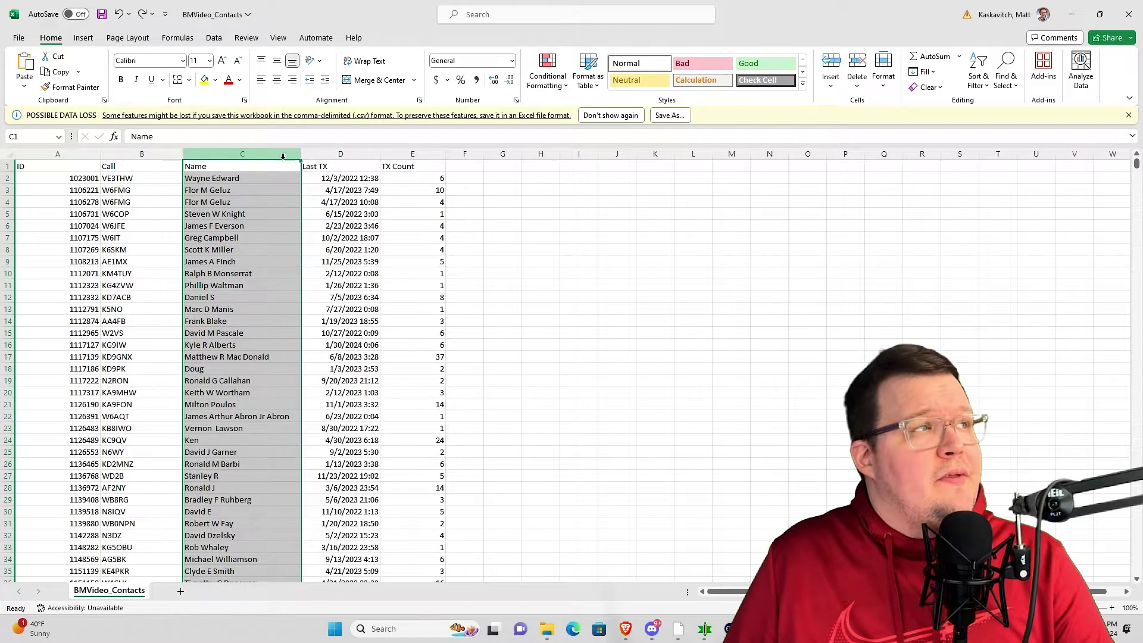
click(346, 154)
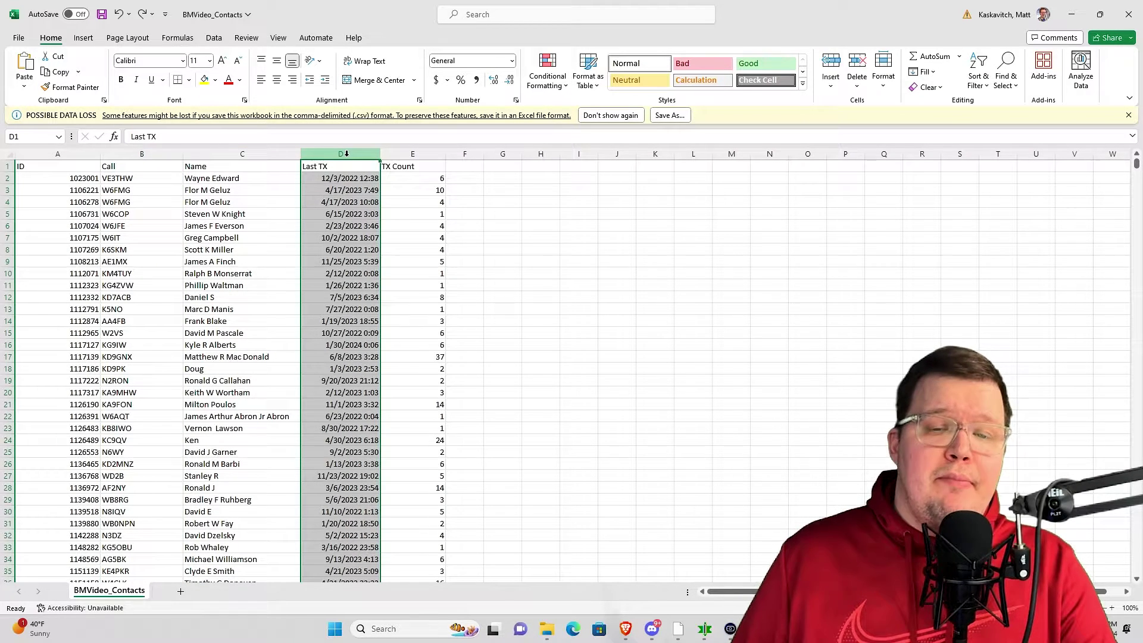
click(423, 154)
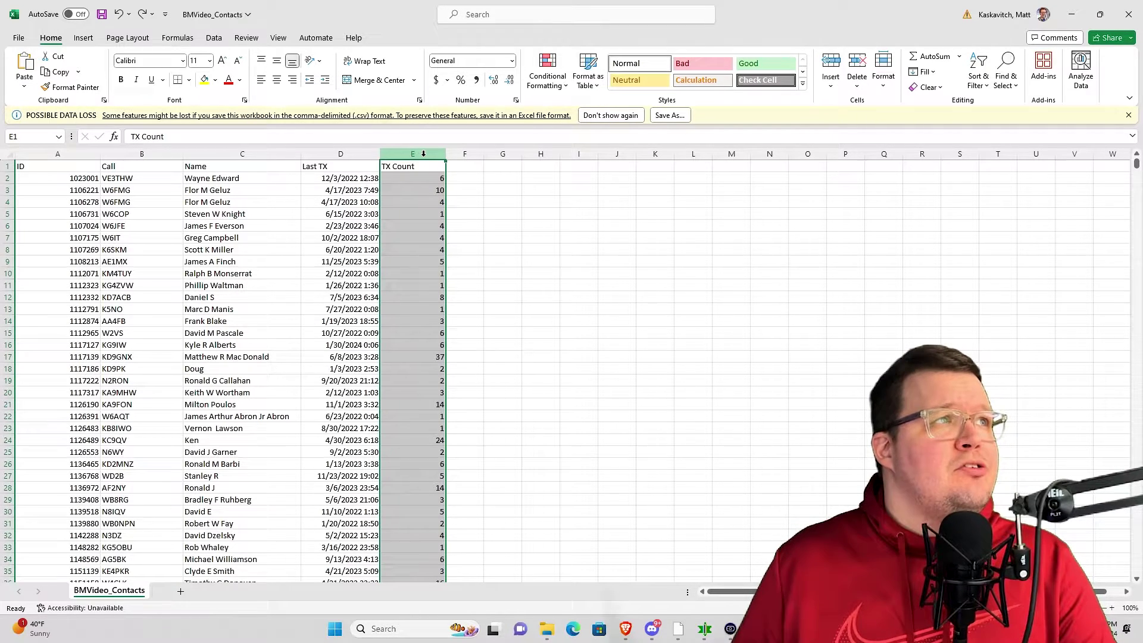
click(346, 153)
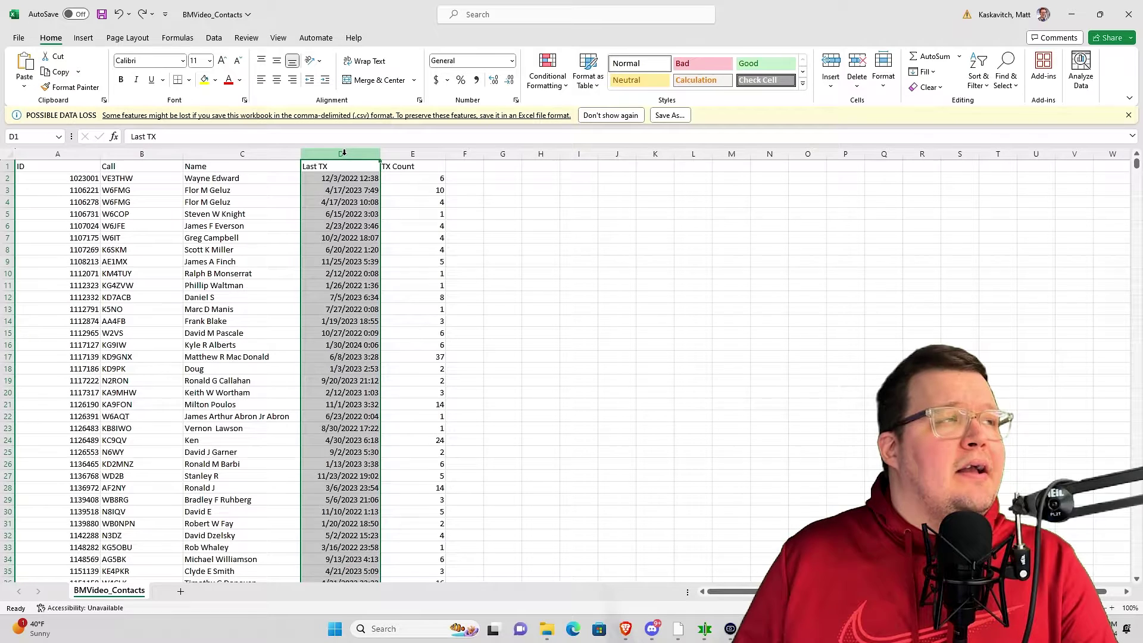
Step: Delete the Last TX column and sort the whole table by TX Count, largest to smallest
right_click(343, 153)
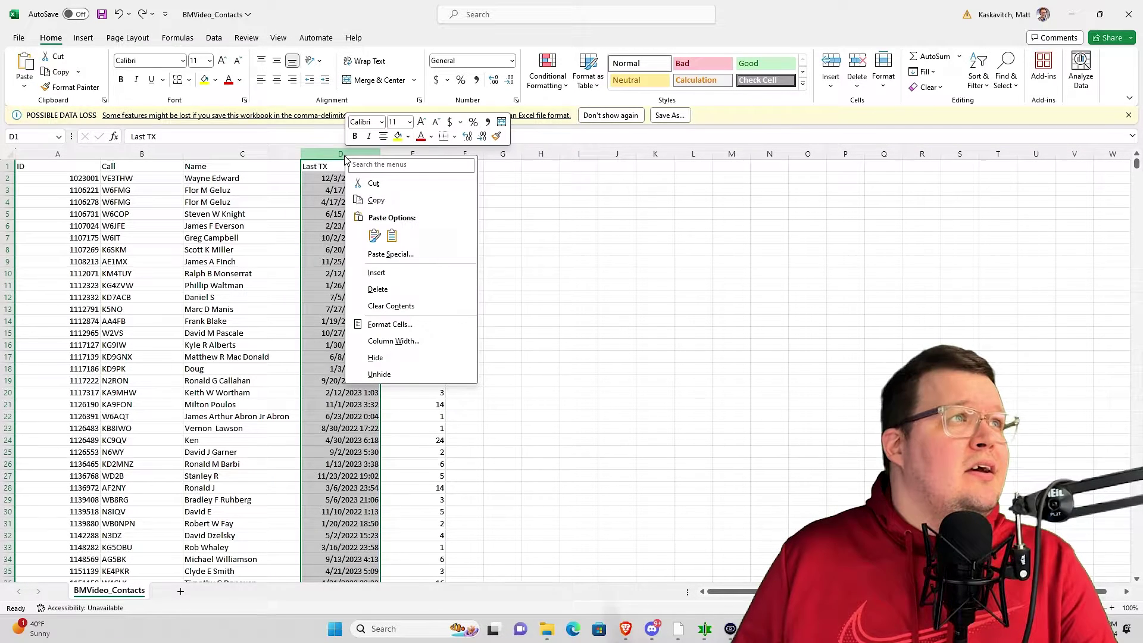
click(377, 289)
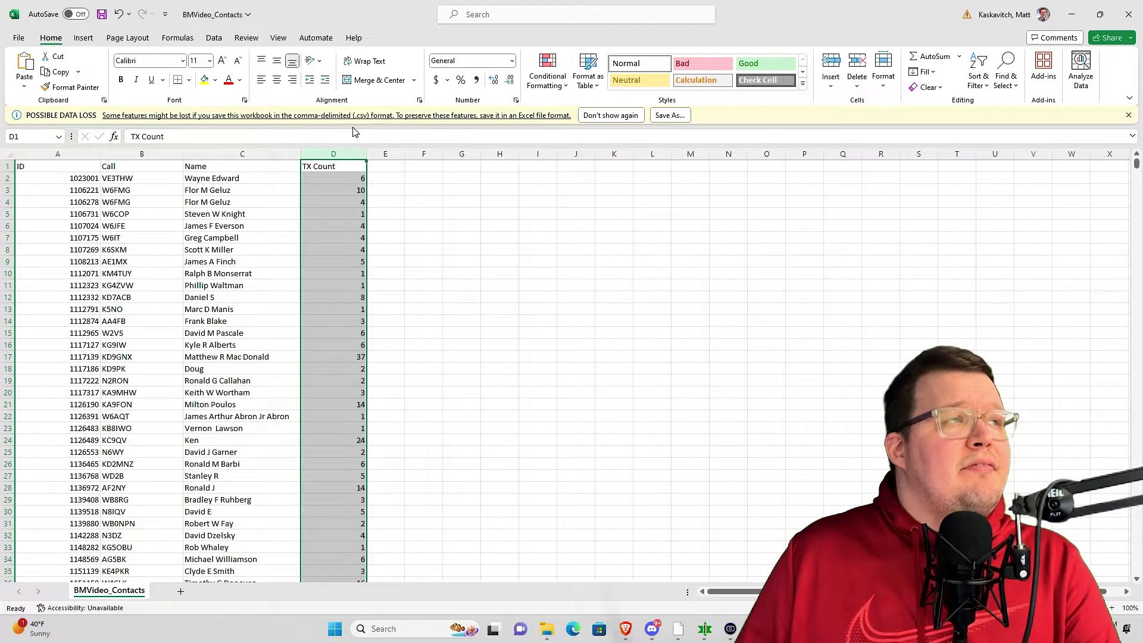
click(335, 153)
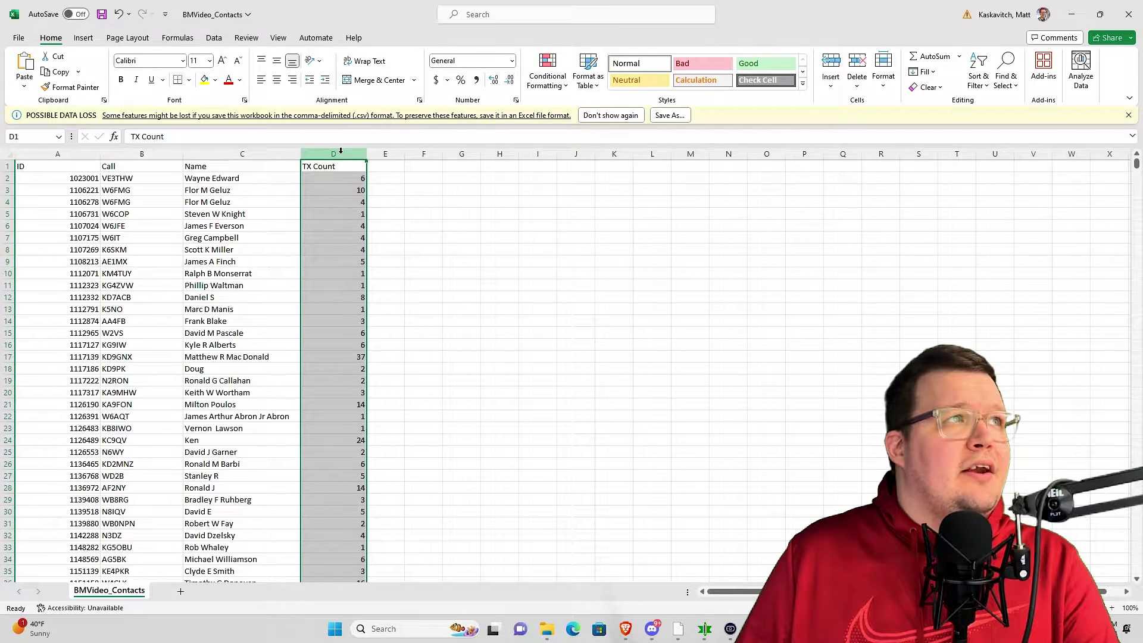
click(978, 81)
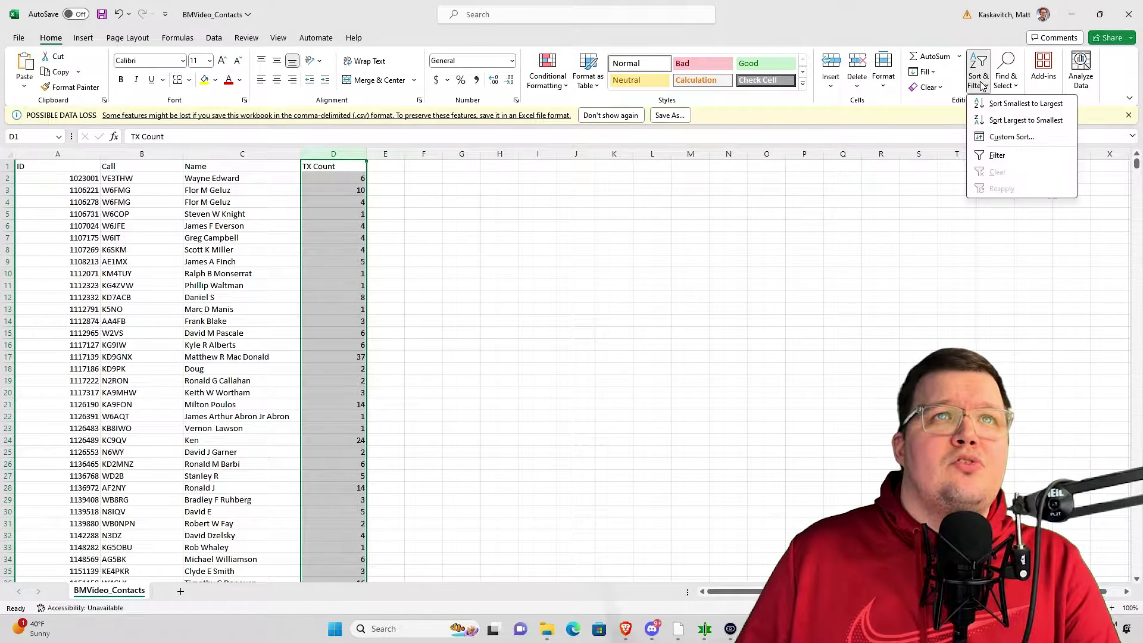
click(1009, 122)
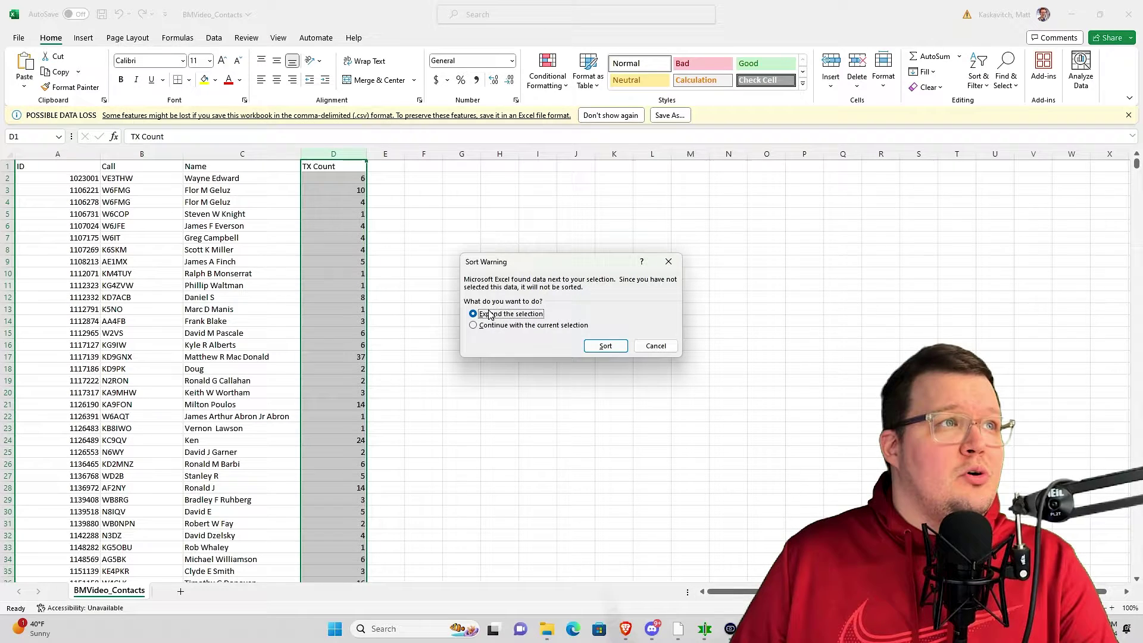
click(597, 345)
click(421, 219)
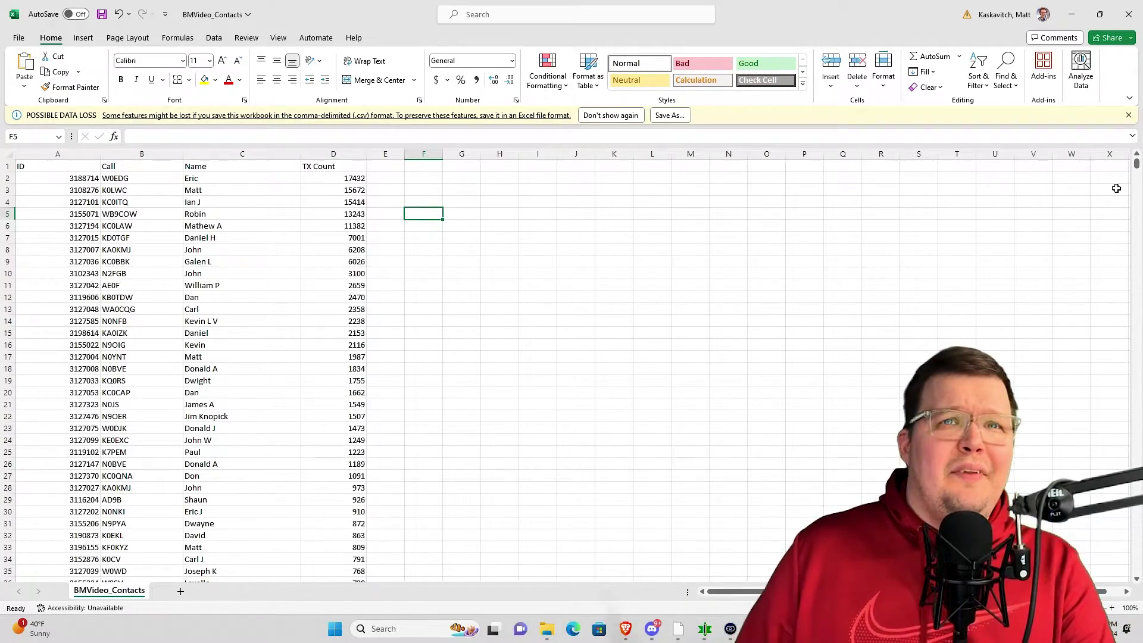
Step: Scroll down and back up through the contact list sorted by TX Count
drag(1136, 164, 1132, 513)
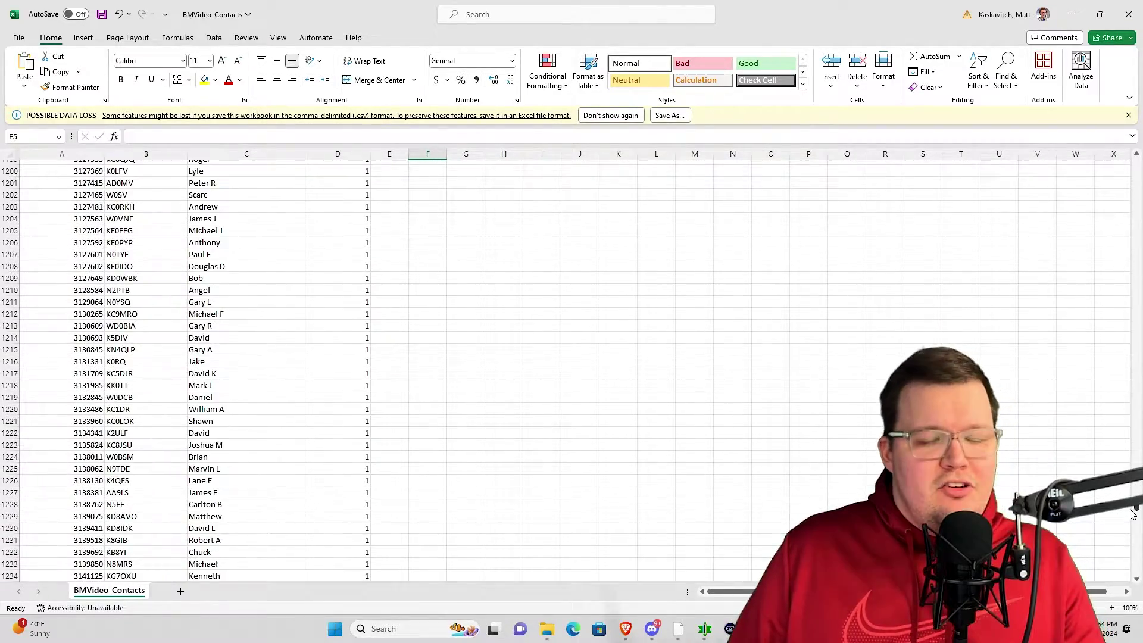
drag(1131, 513, 1126, 470)
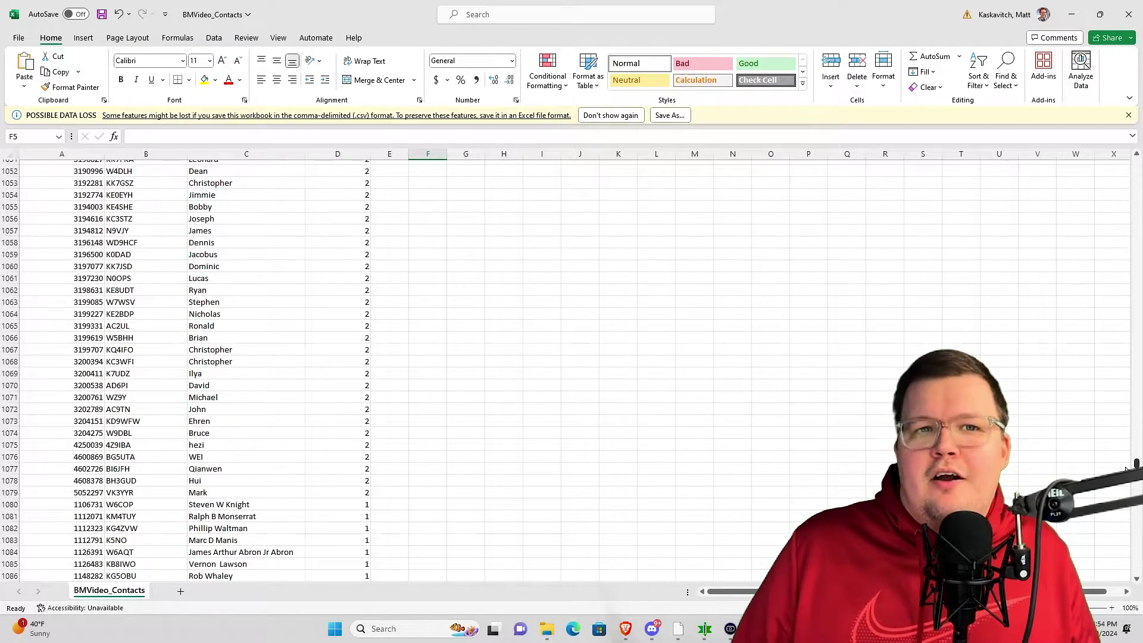
drag(1135, 463, 1136, 164)
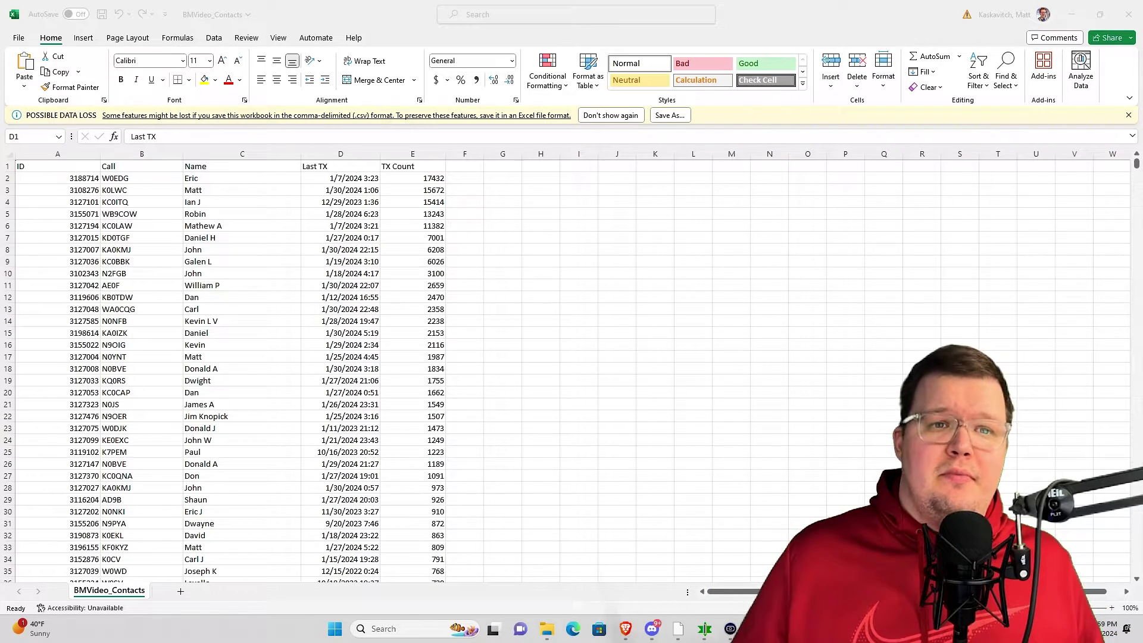
Step: Delete the TX Count and Last TX columns, then widen the empty column D to 28.29
click(348, 150)
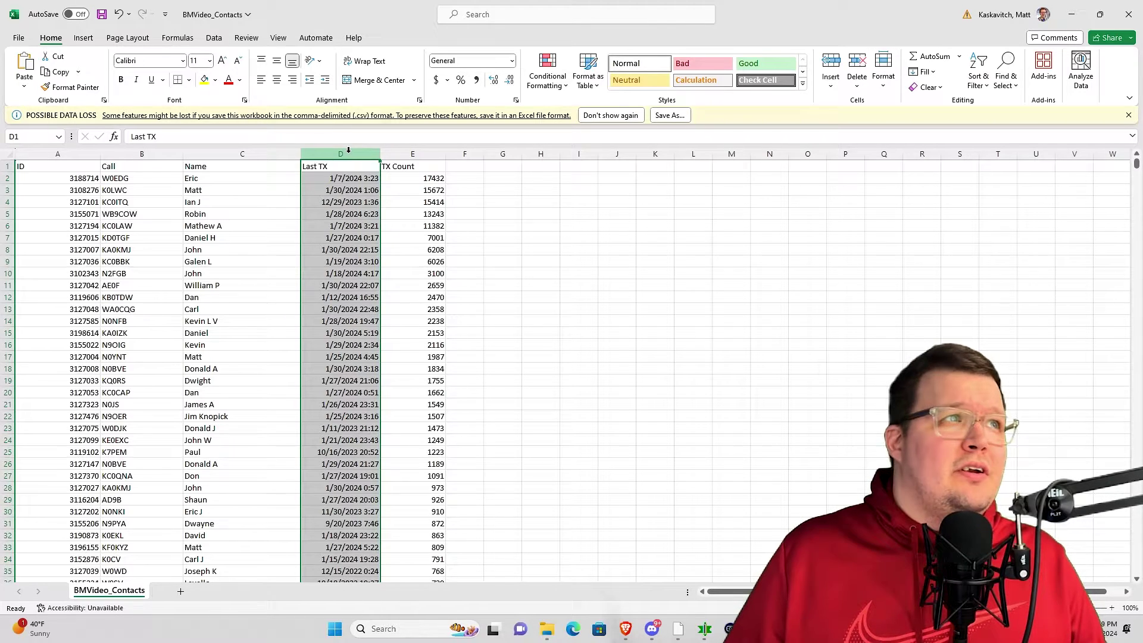
click(410, 153)
right_click(409, 155)
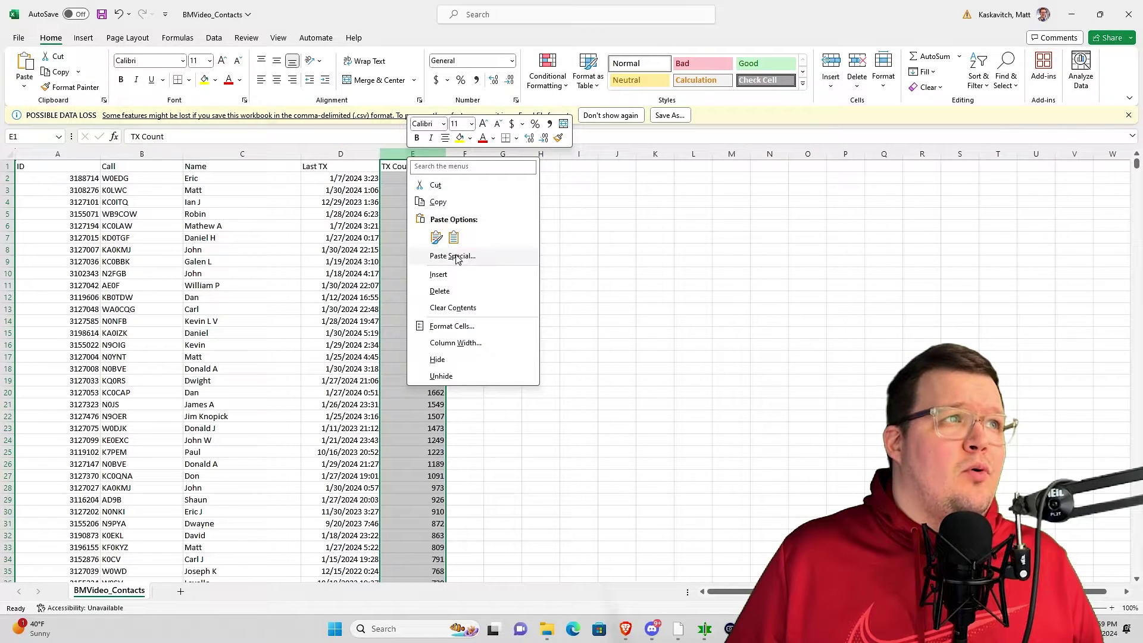
click(460, 294)
click(345, 160)
right_click(349, 161)
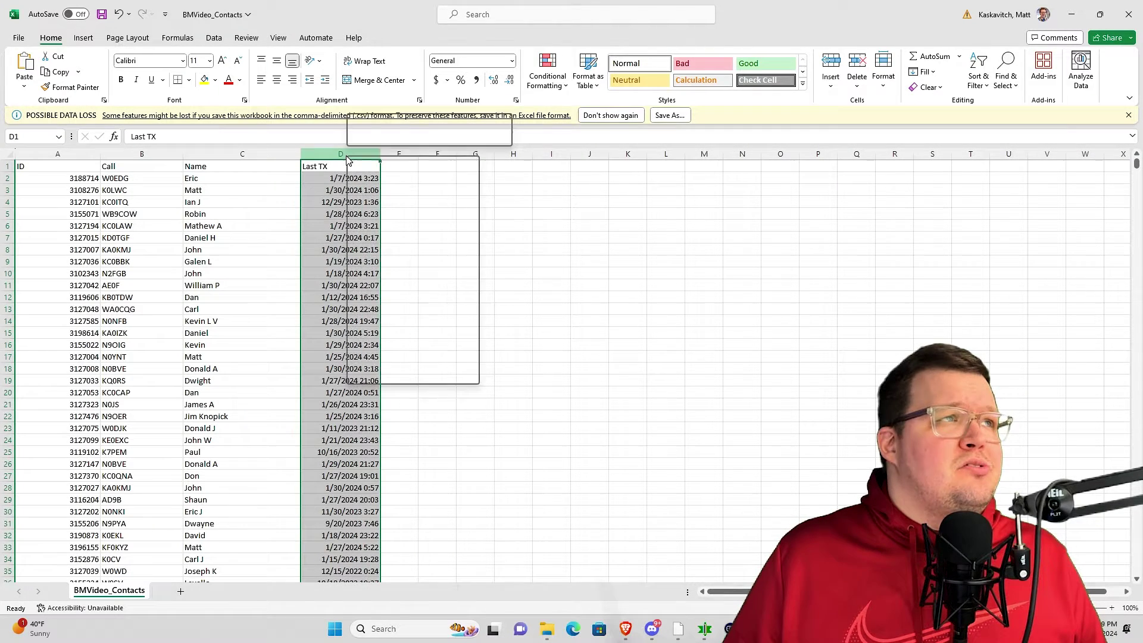
click(383, 289)
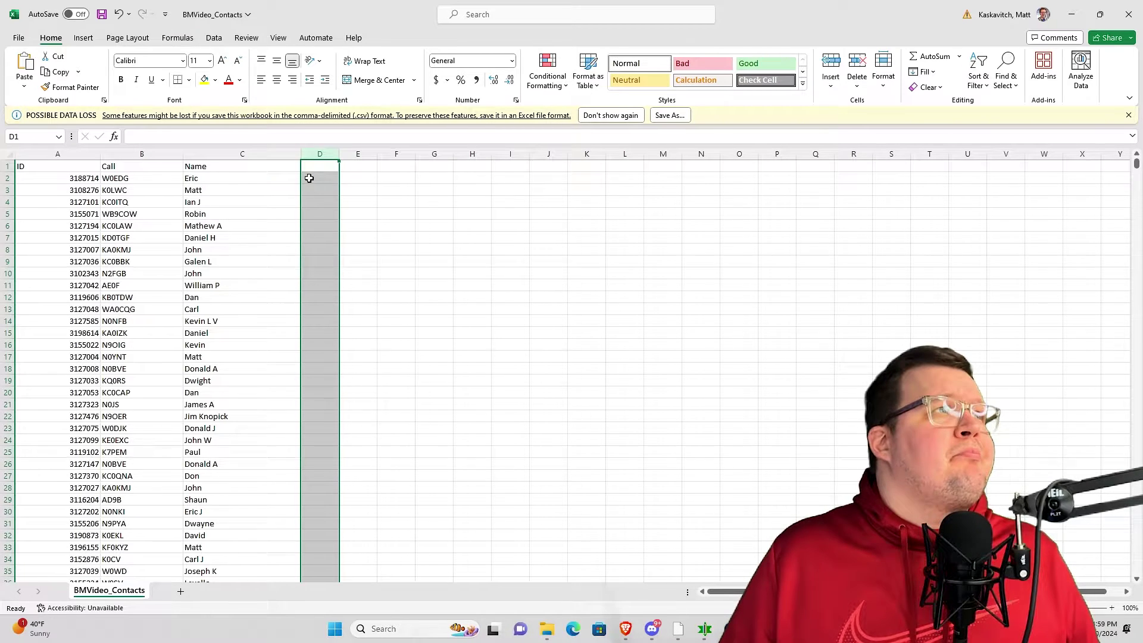
drag(339, 153, 425, 157)
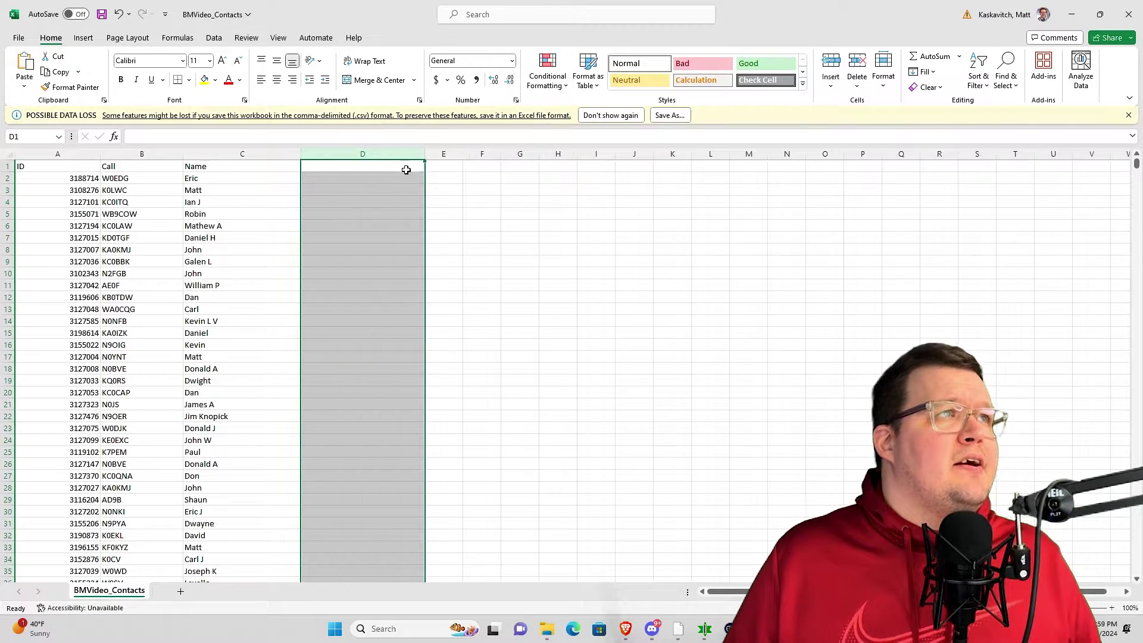
Step: Enter =CONCATENATE(B2, " ", C2) in D2 to join the first contact's call sign and name
click(338, 178)
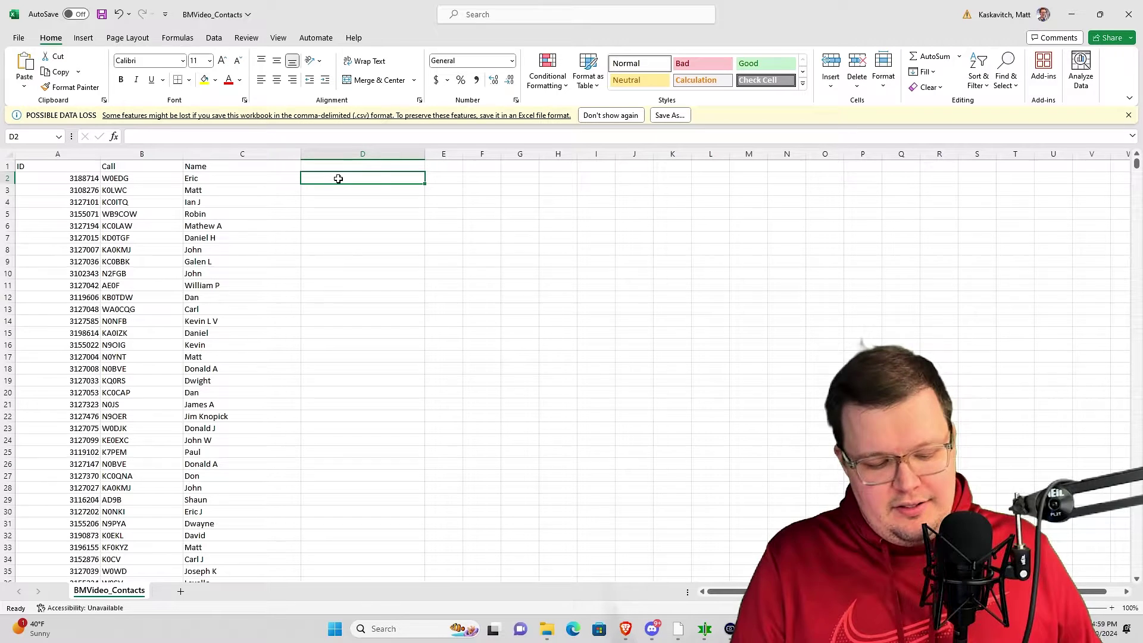
text(=CON)
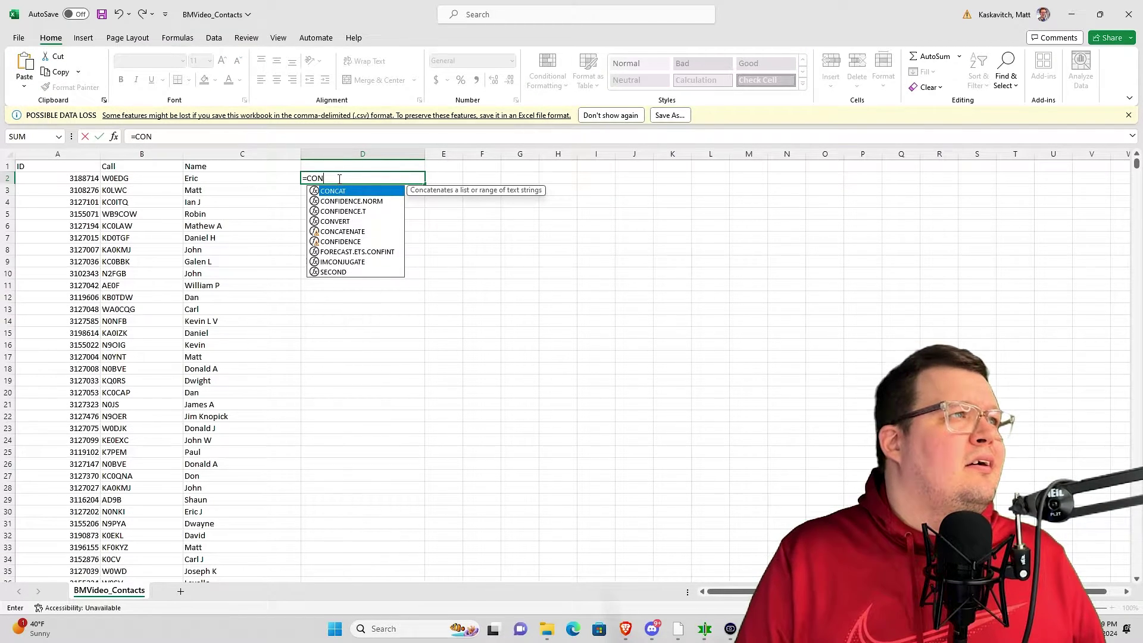
text(CATENAT)
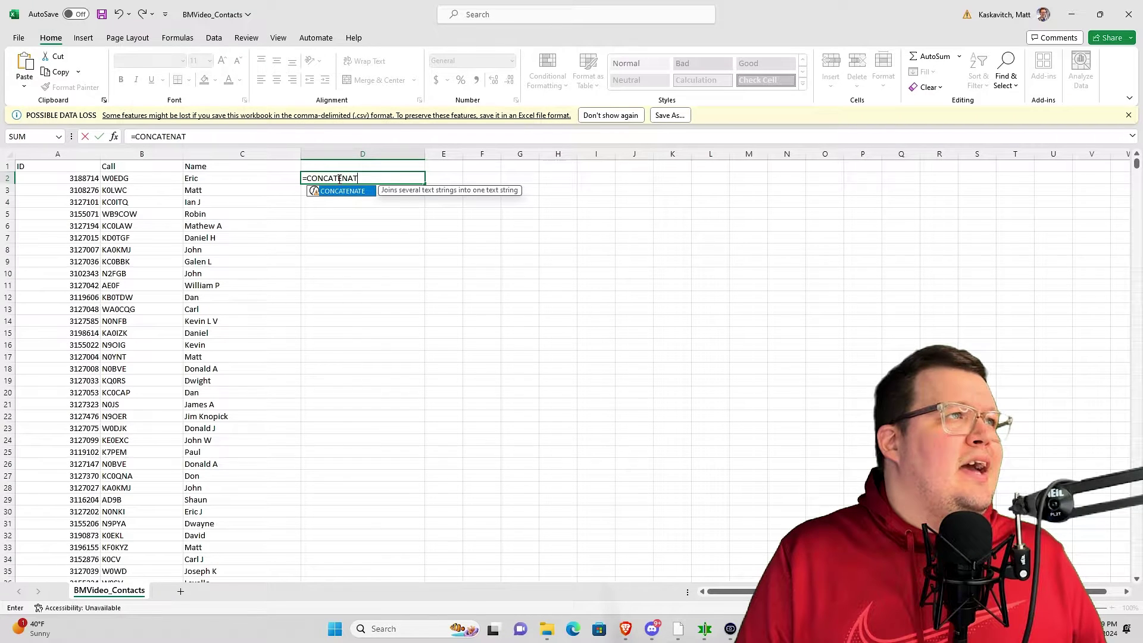
text(E)
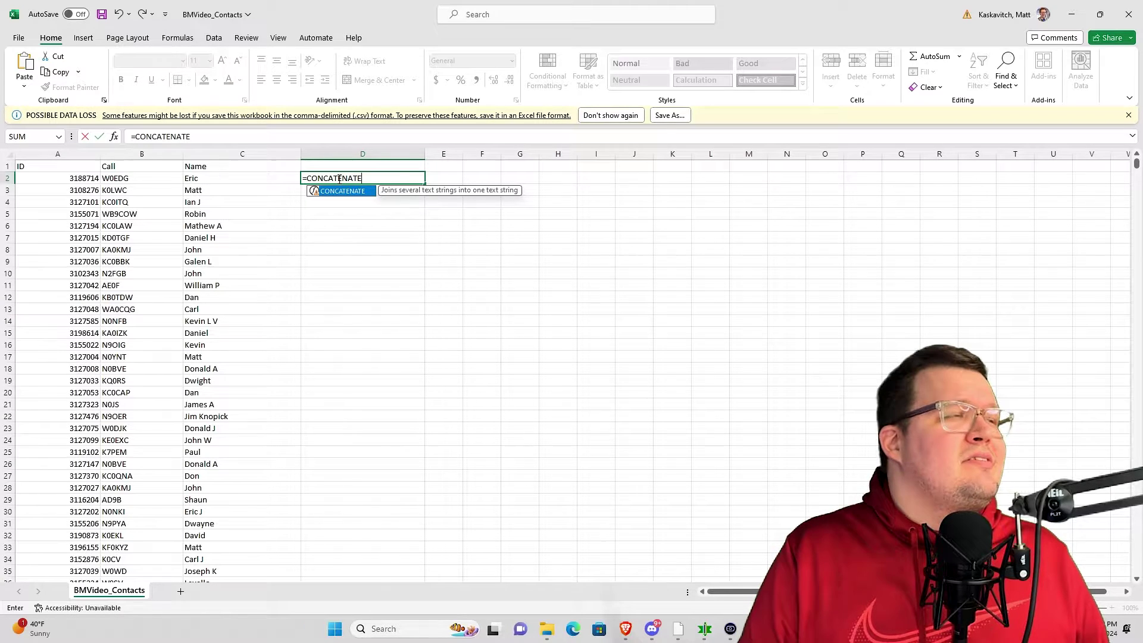
text(()
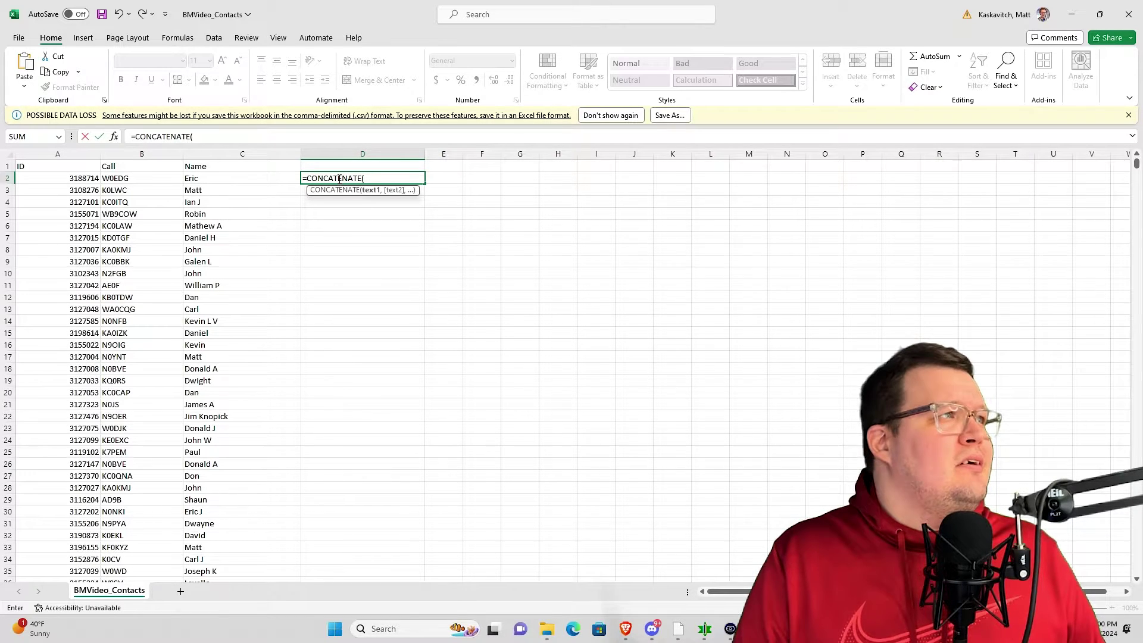
text(B)
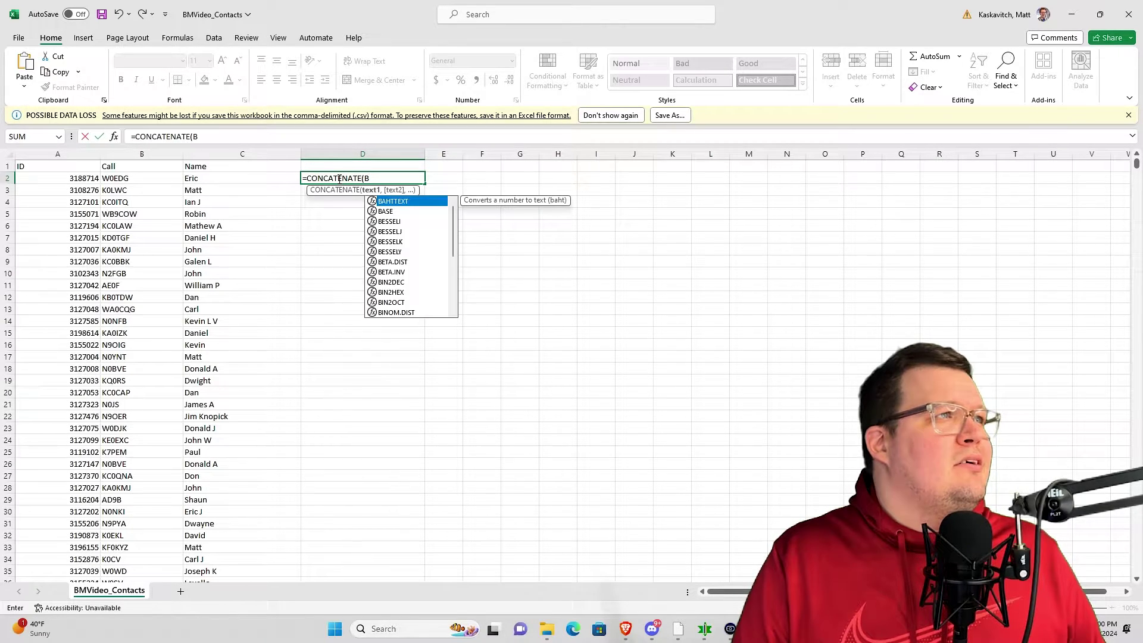
text(2)
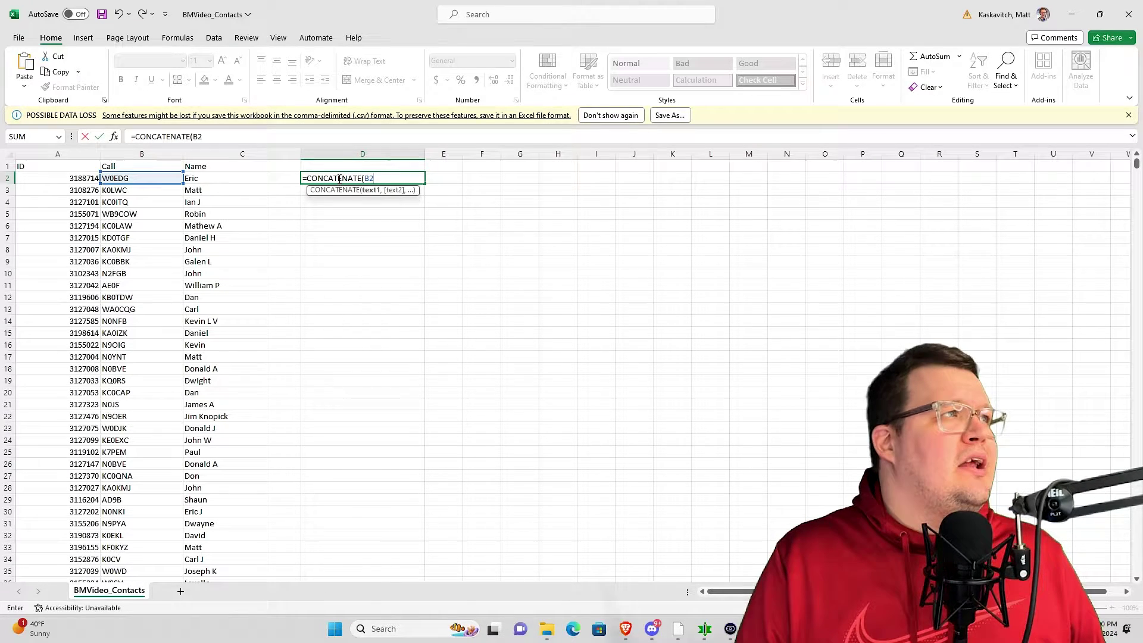
text(,)
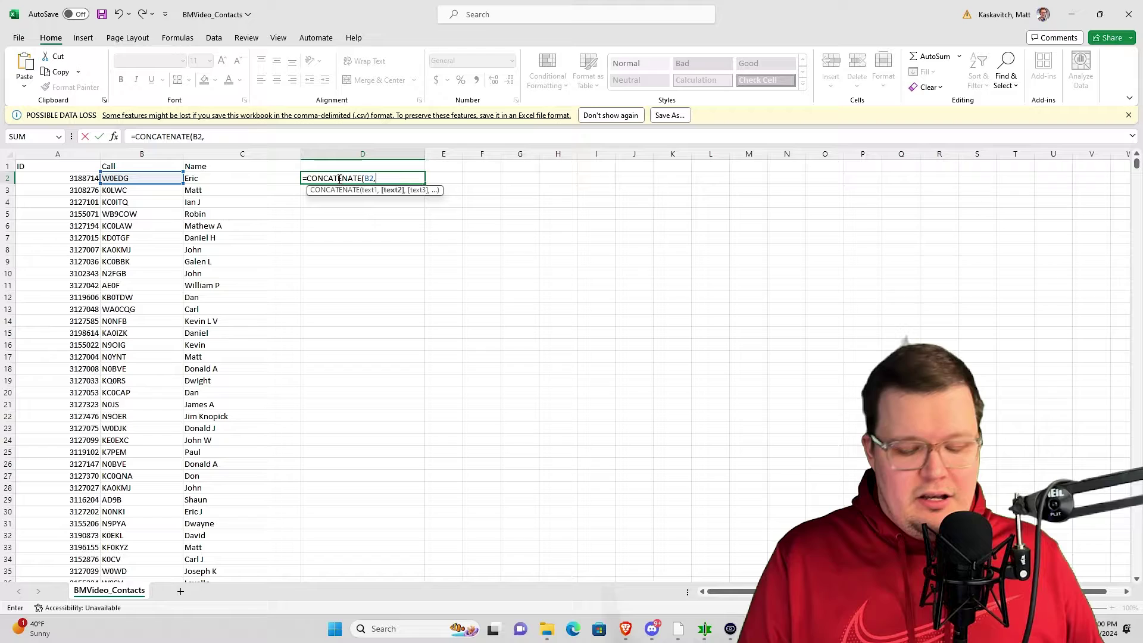
text( ")
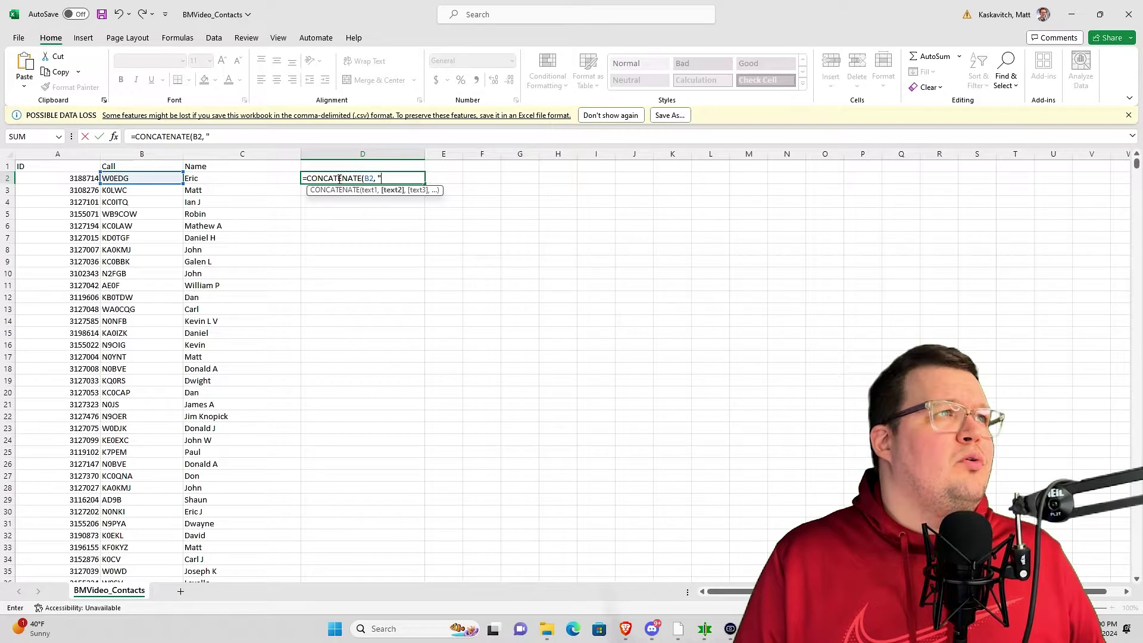
text( ")
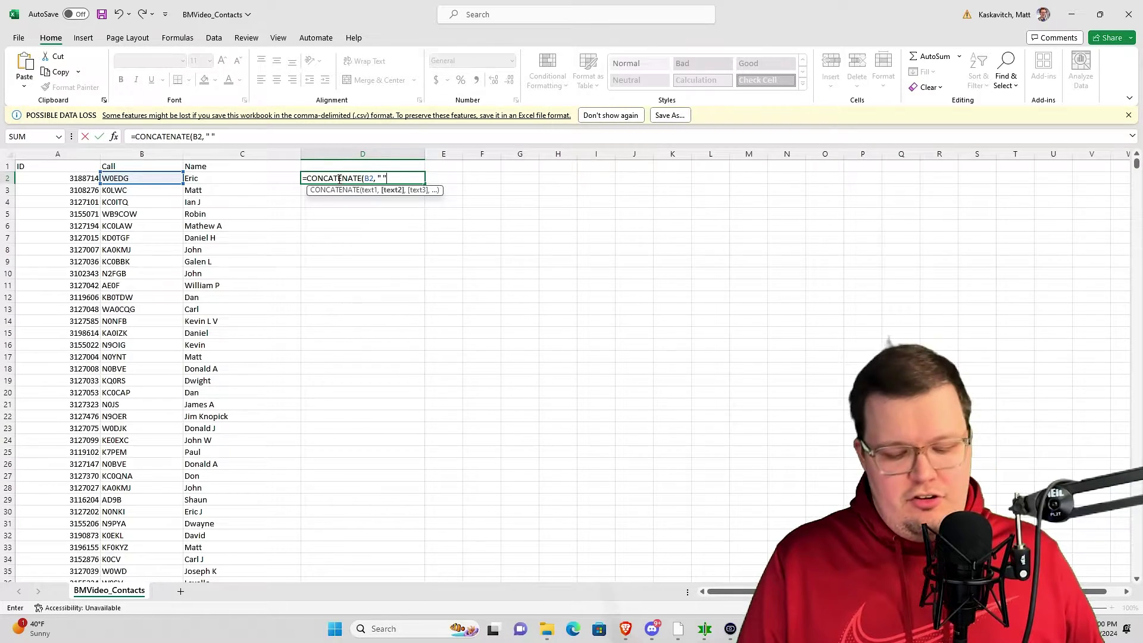
text(,)
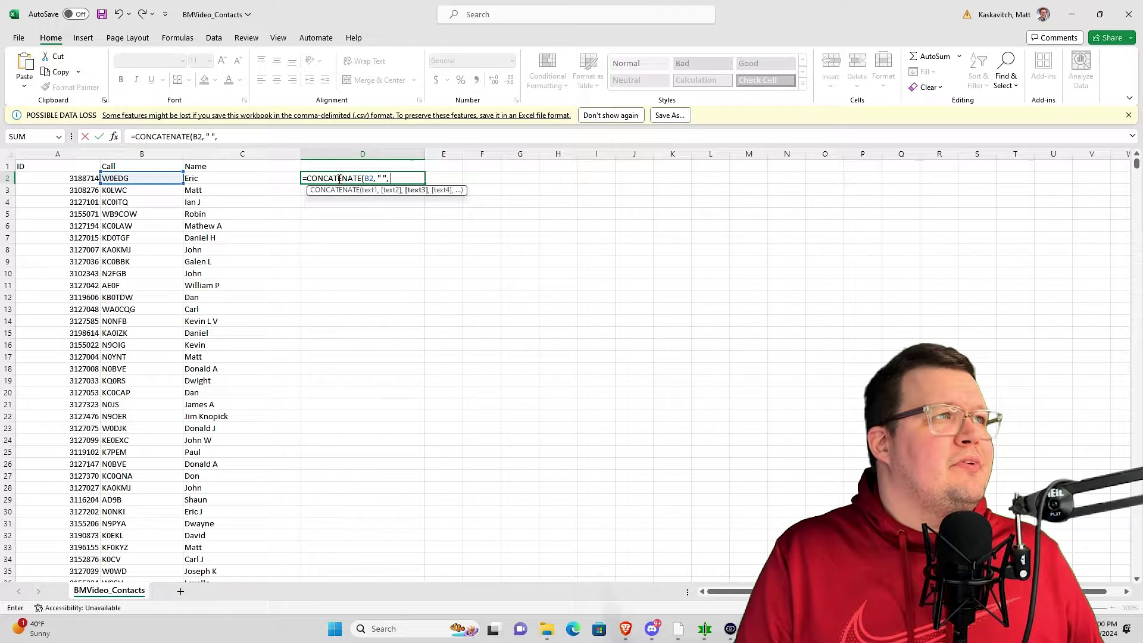
text( C2)
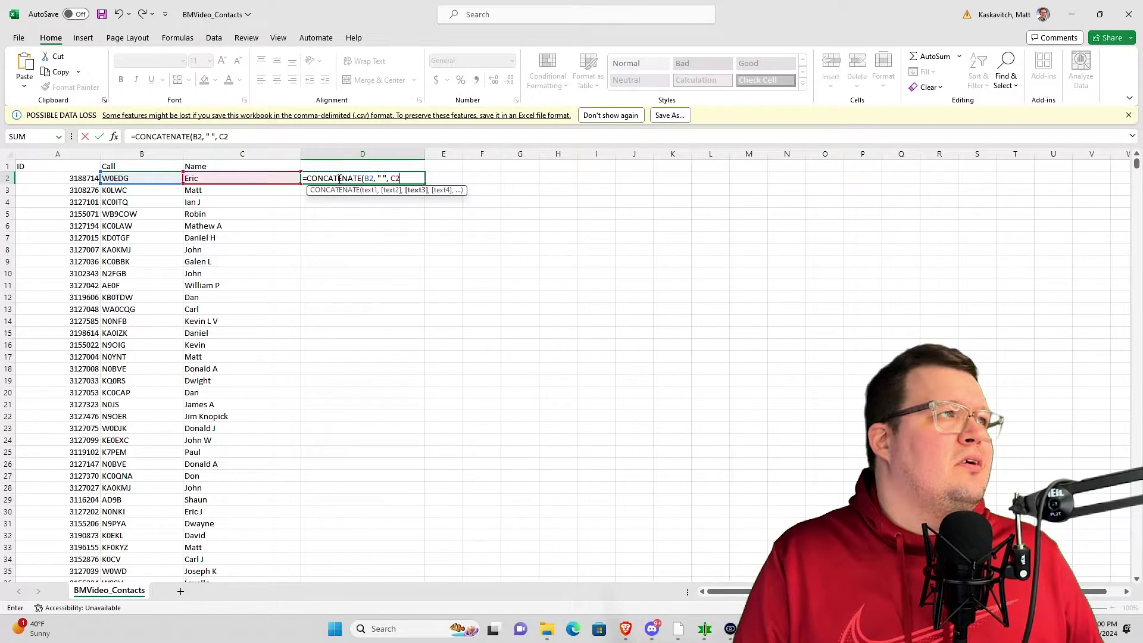
text())
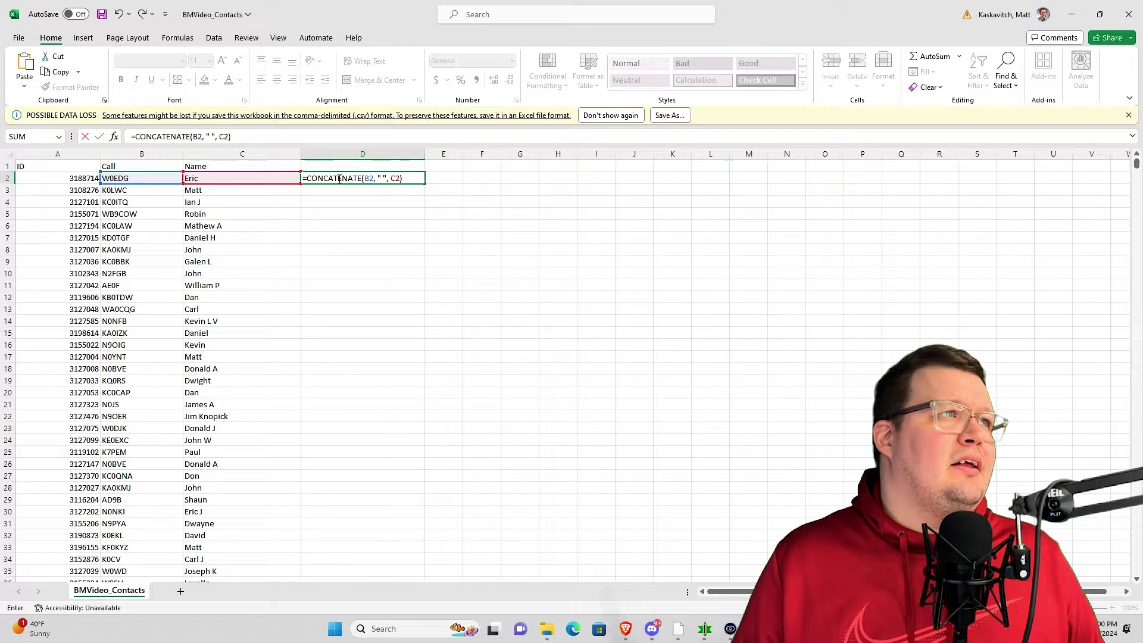
key(Return)
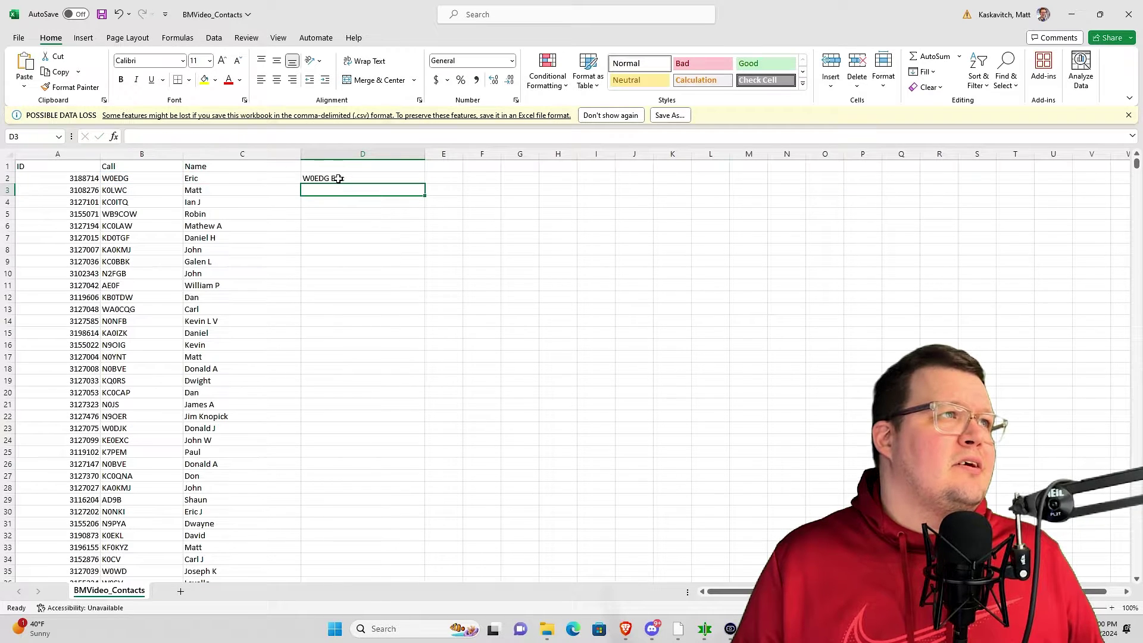
Step: Fill the D2 CONCATENATE formula down column D to the last contact row, then return to the top
click(413, 176)
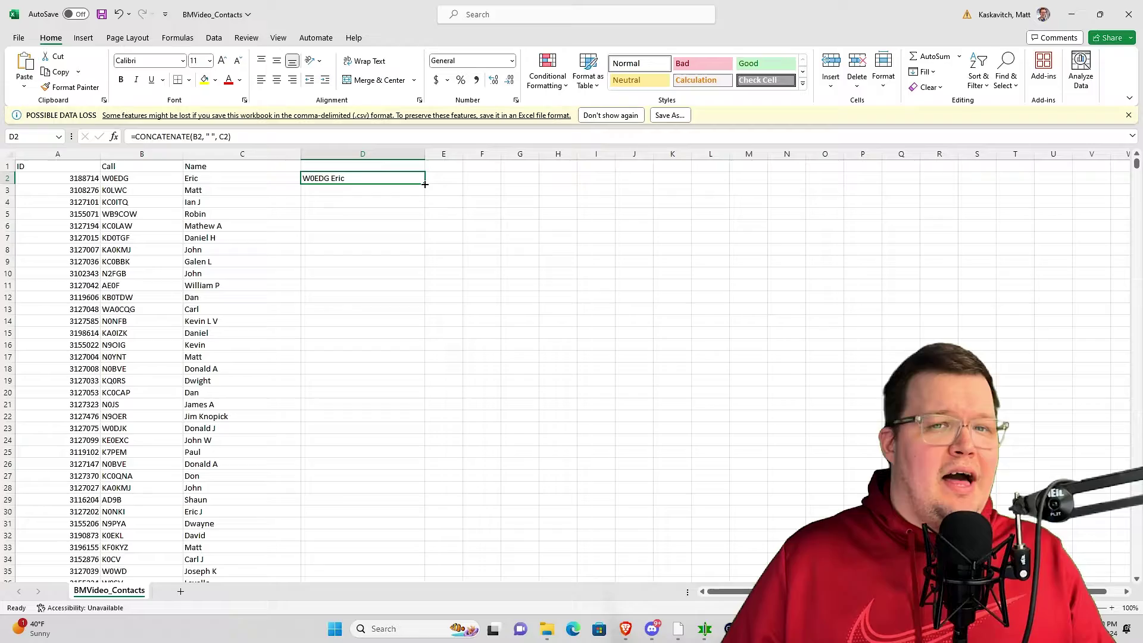
drag(424, 184, 378, 322)
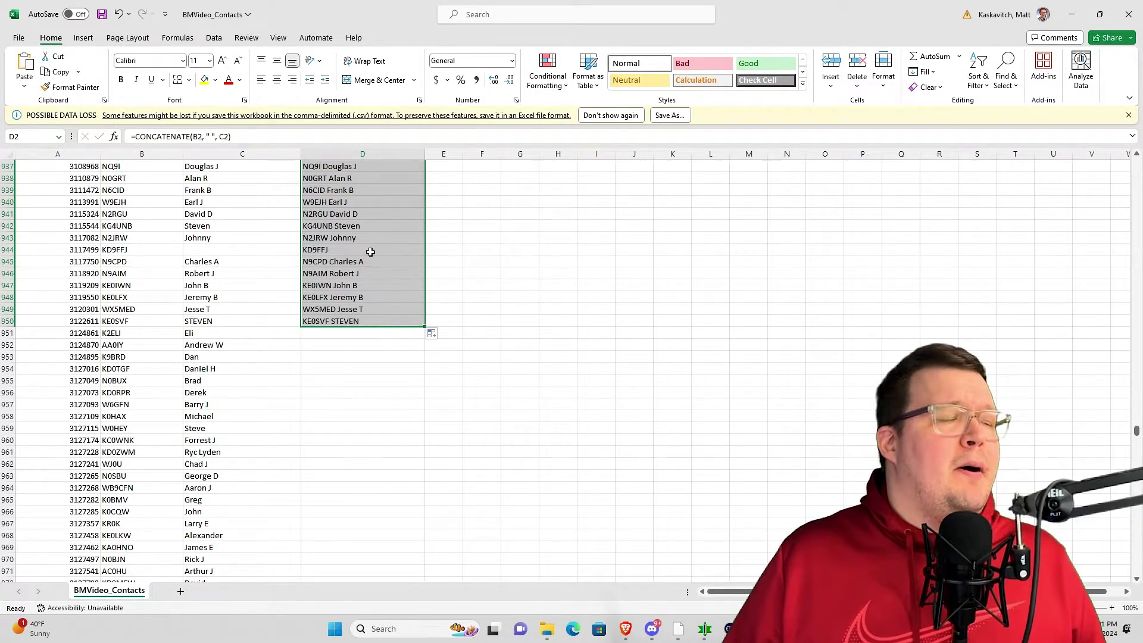
scroll(368, 260, up, 20)
scroll(368, 260, up, 20)
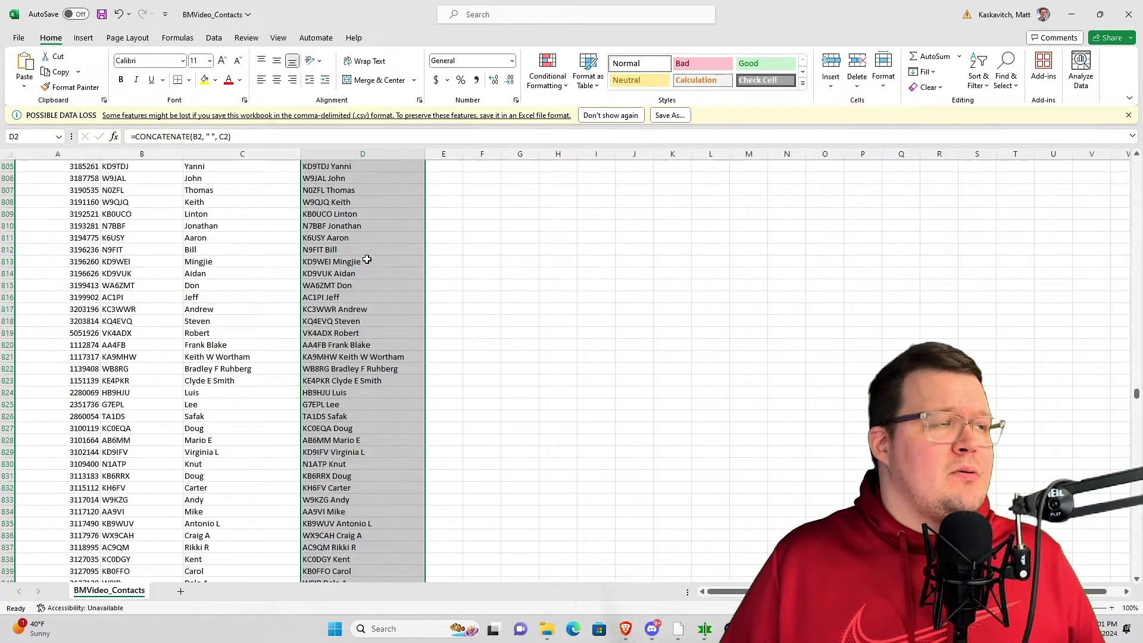
scroll(367, 261, up, 20)
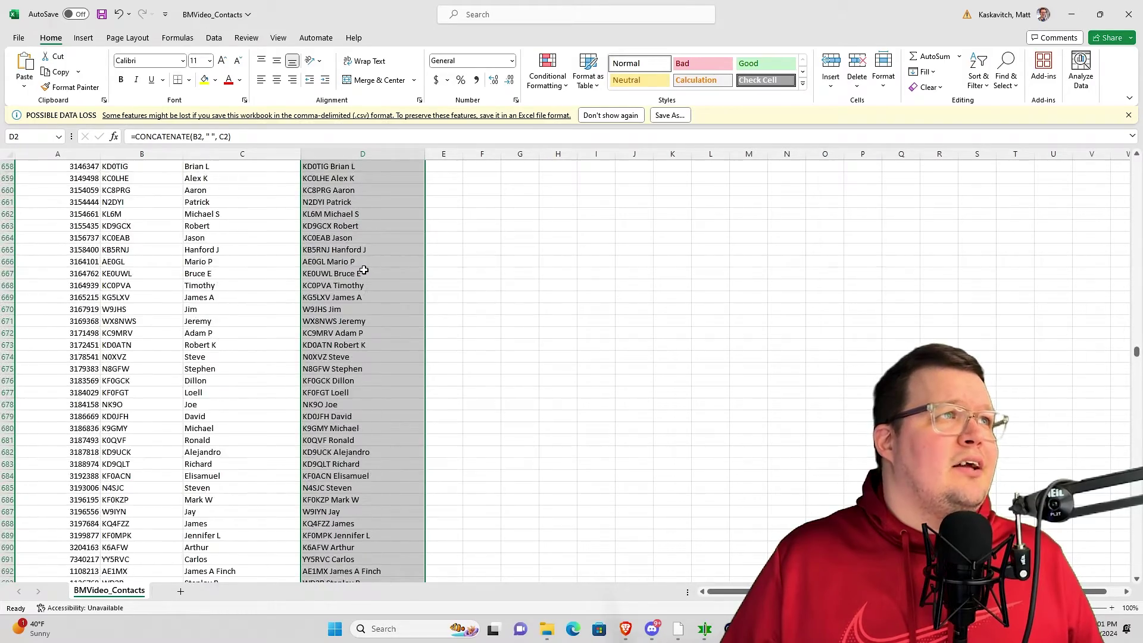
scroll(363, 271, up, 20)
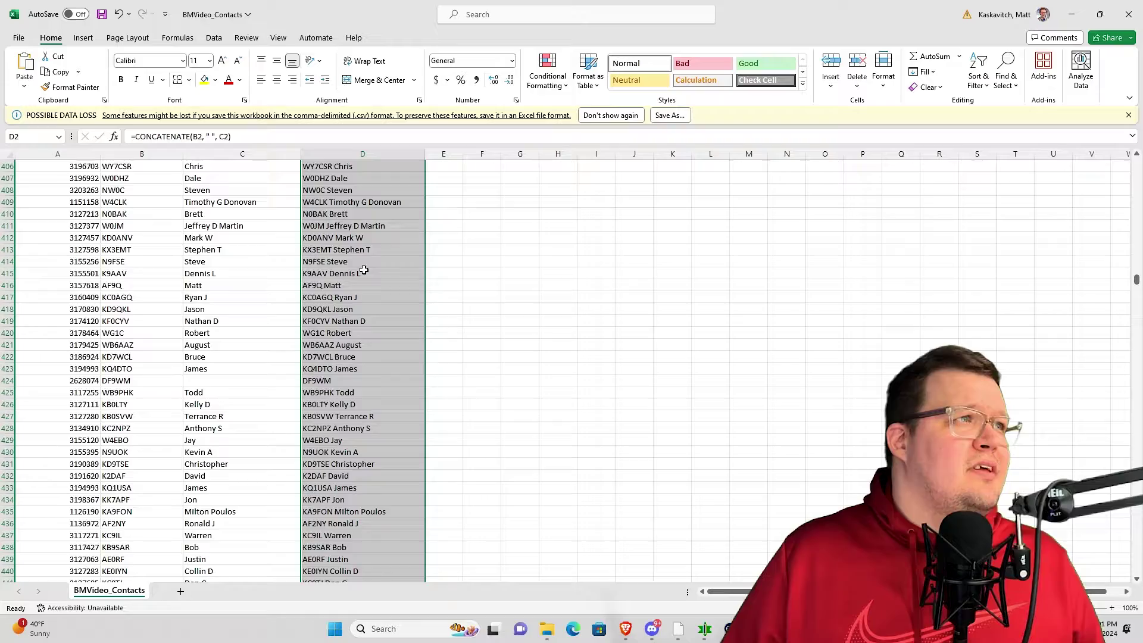
scroll(364, 270, up, 20)
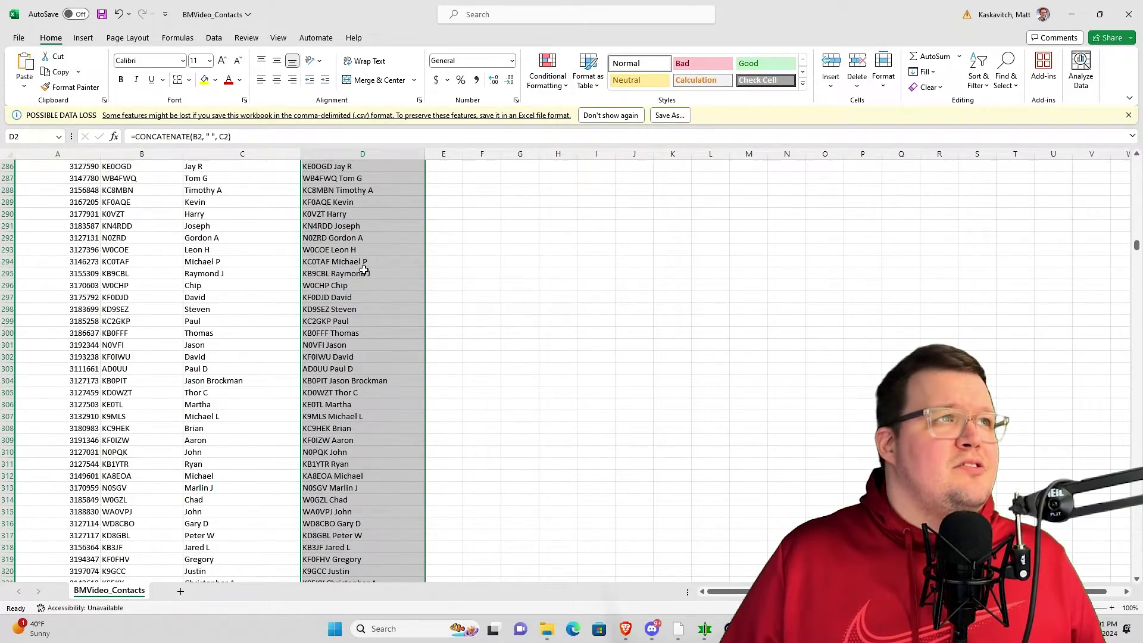
scroll(364, 270, up, 13)
drag(1136, 233, 1109, 144)
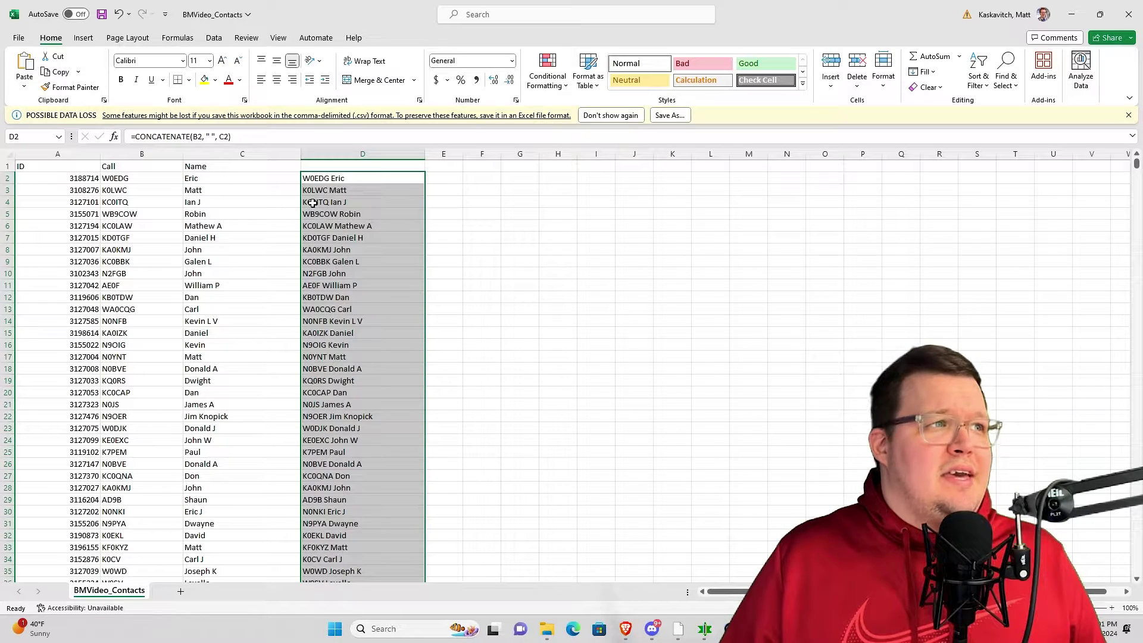
Step: Copy the combined call-sign-and-name column and create a blank workbook with a wider column C
key(ctrl+c)
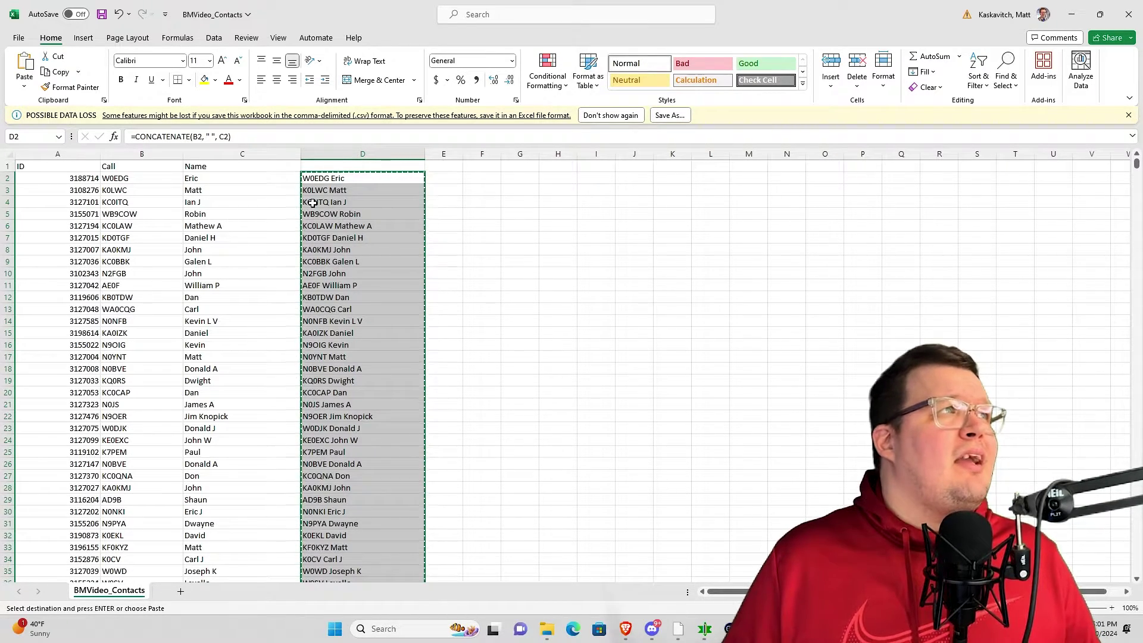
click(20, 39)
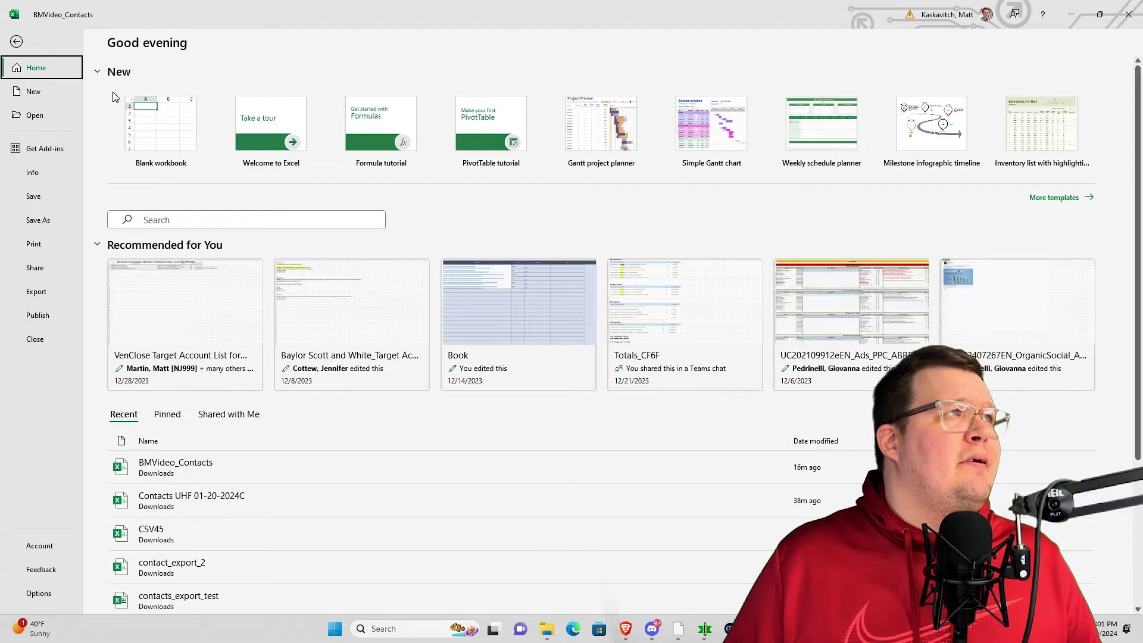
click(149, 119)
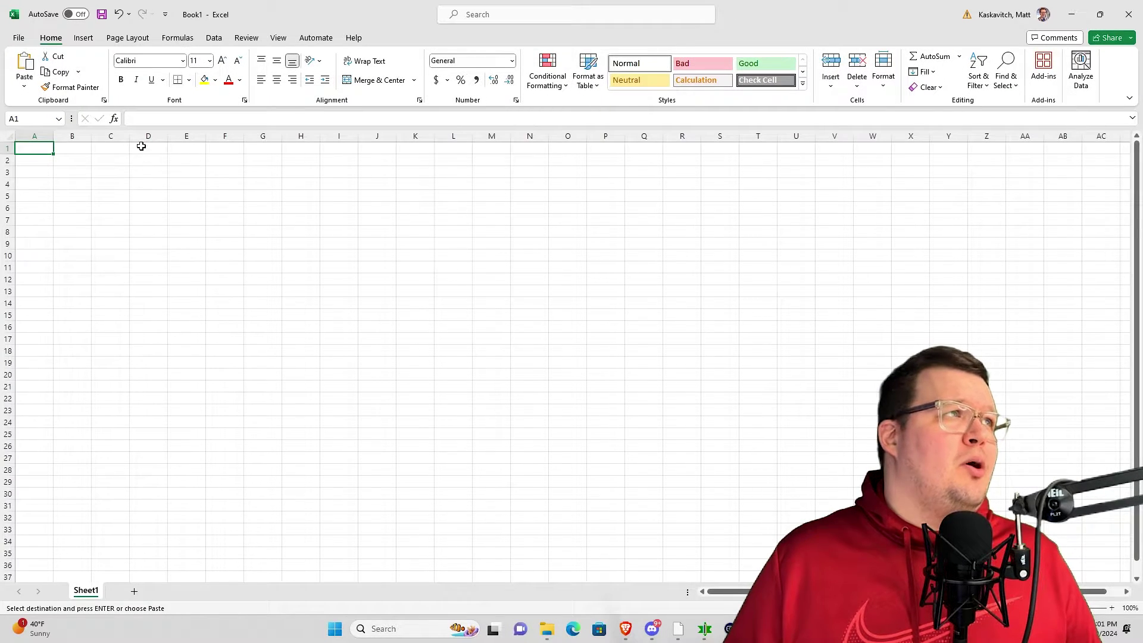
drag(130, 134, 168, 133)
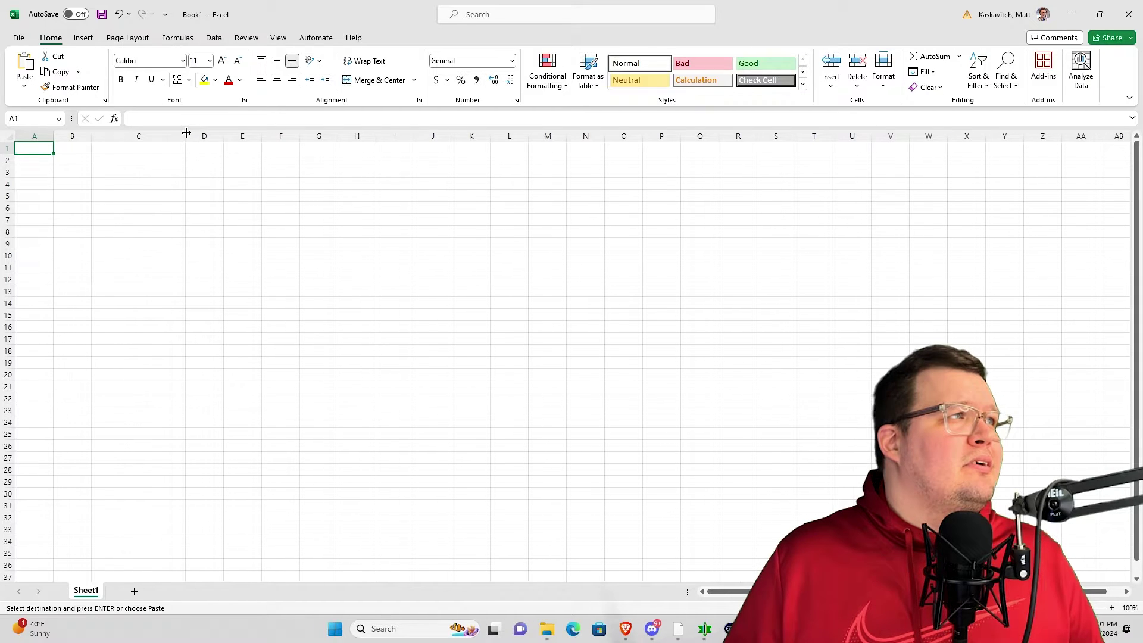
Step: Paste the combined names as plain values into C2 of Book1, then widen columns A and B
click(122, 160)
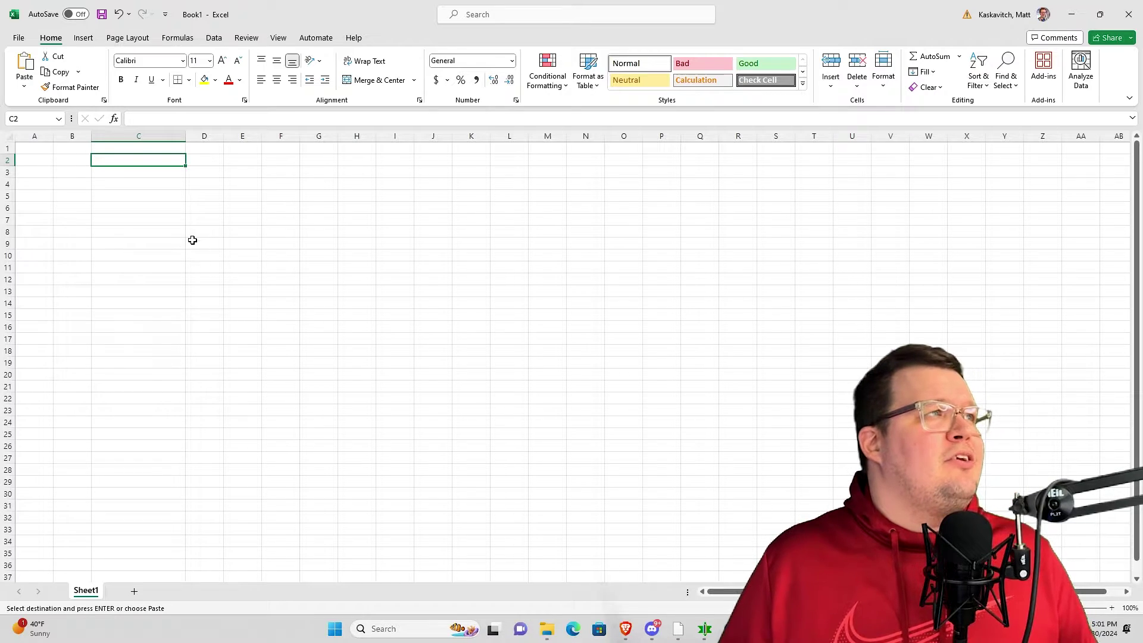
right_click(143, 160)
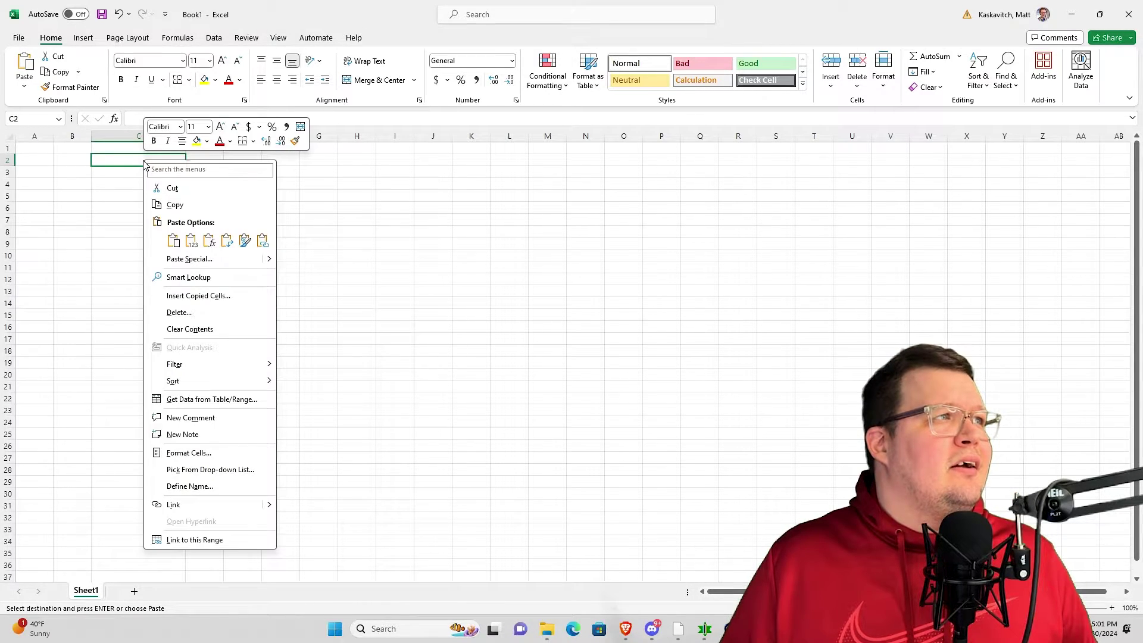
click(173, 240)
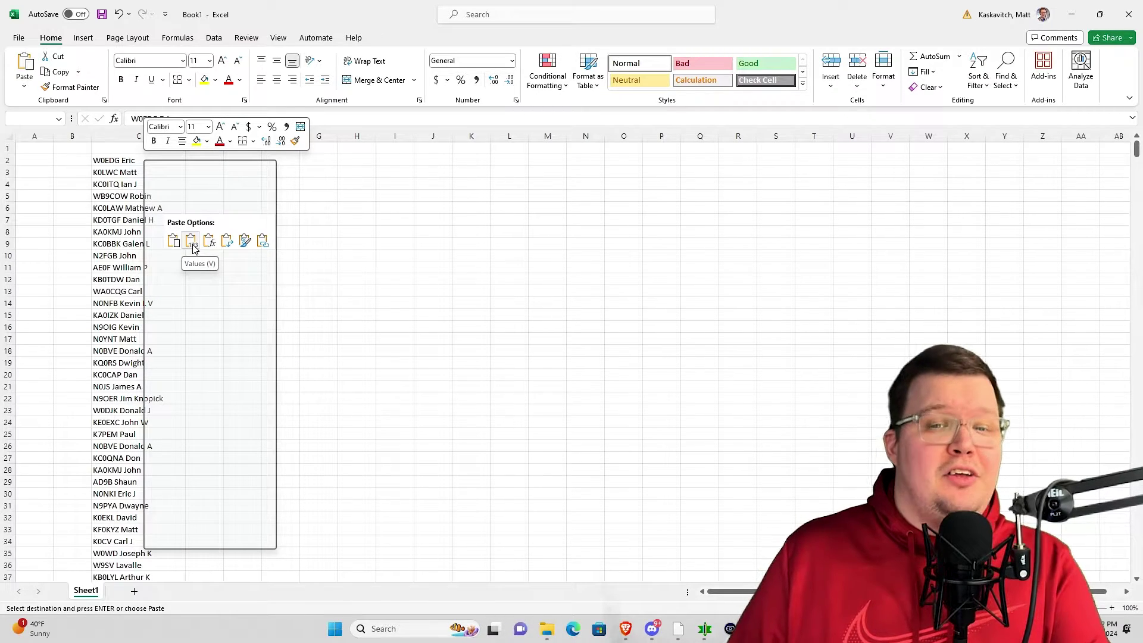
click(191, 240)
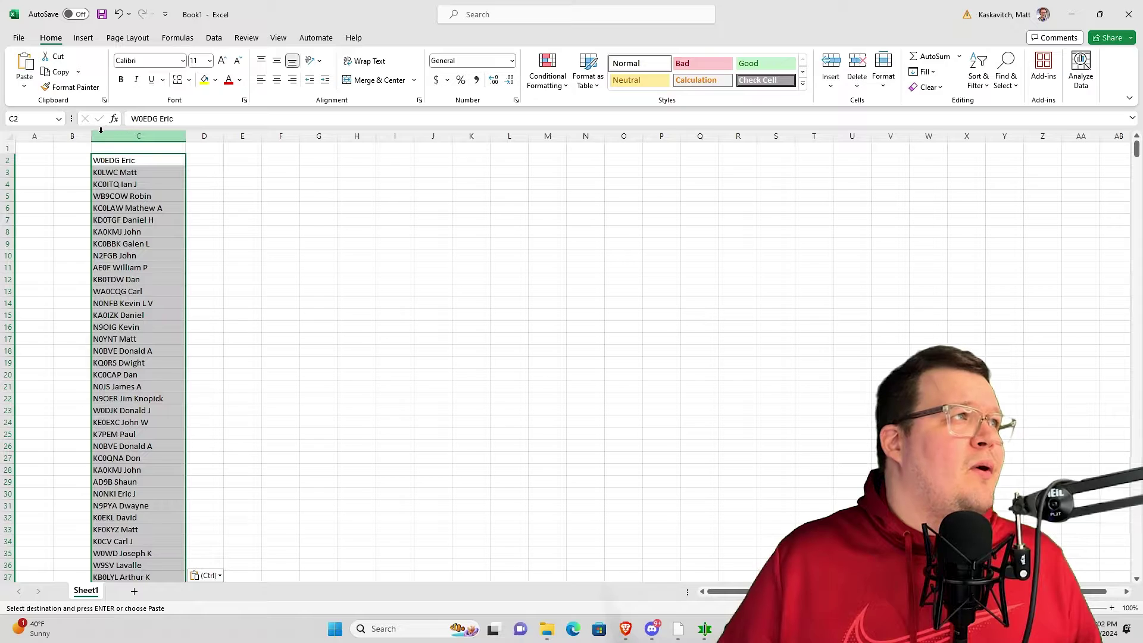
drag(91, 135, 180, 136)
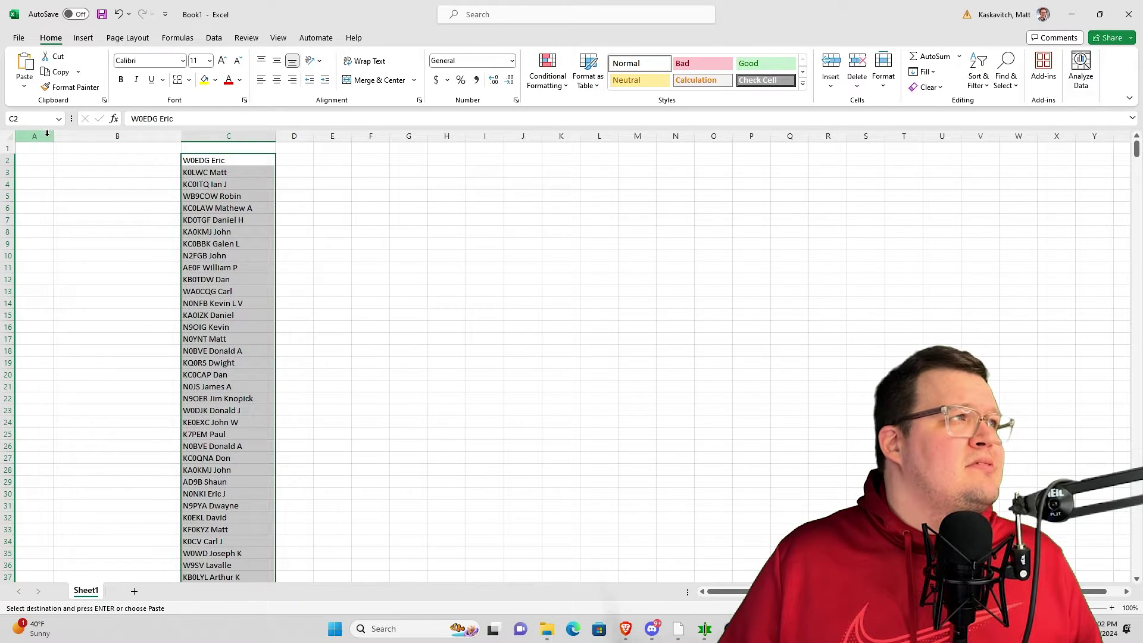
drag(50, 135, 115, 136)
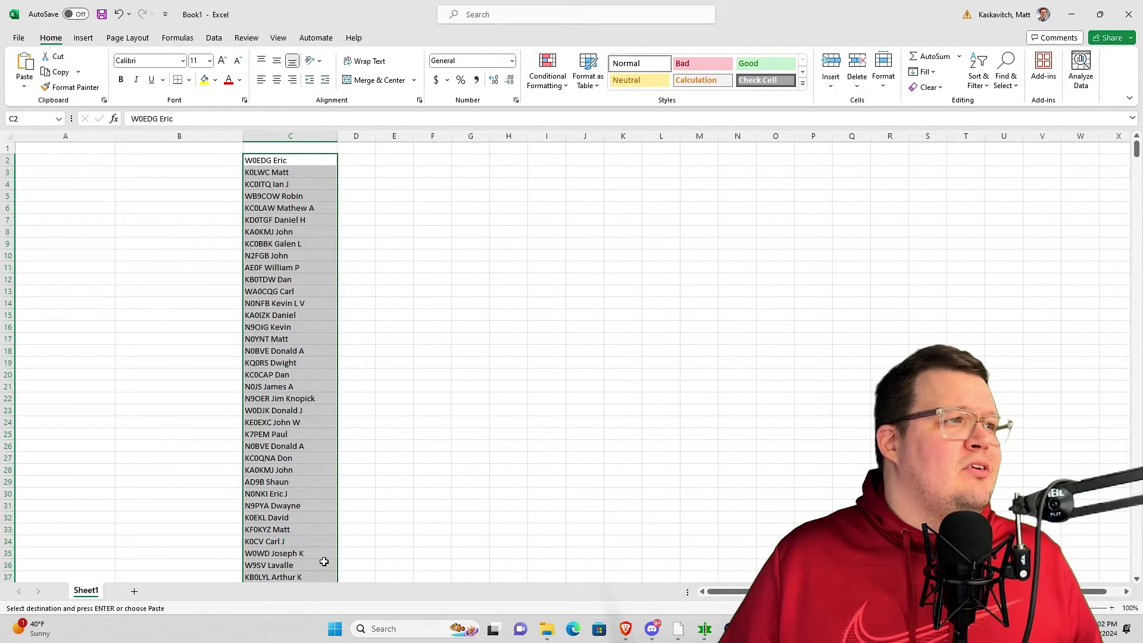
Step: In BMVideo_Contacts, select the DMR ID numbers in range A2:A950
mouse_move(655, 630)
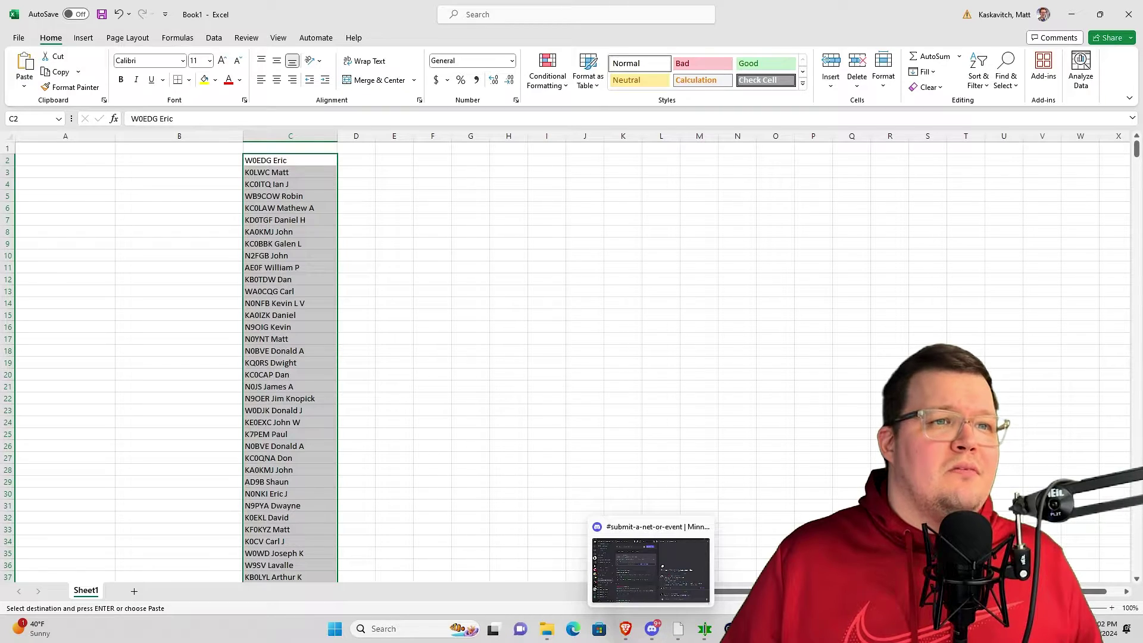
mouse_move(704, 629)
click(791, 563)
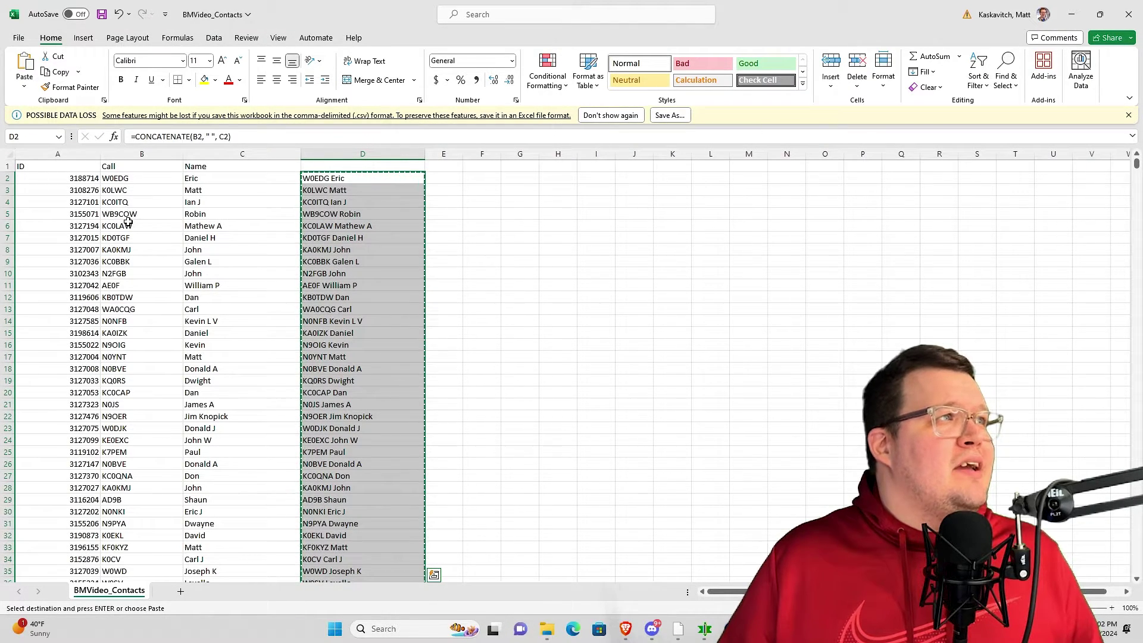
click(76, 178)
mouse_move(77, 177)
mouse_down()
mouse_move(71, 630)
mouse_move(69, 360)
mouse_move(95, 166)
mouse_up()
text(=)
drag(93, 214, 93, 191)
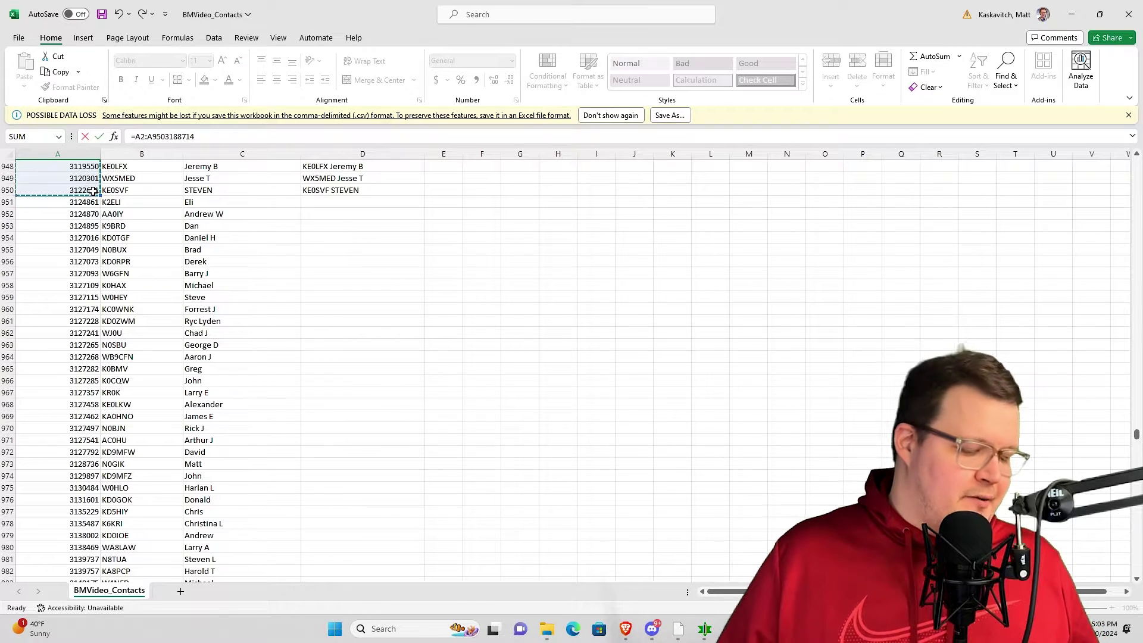
click(93, 195)
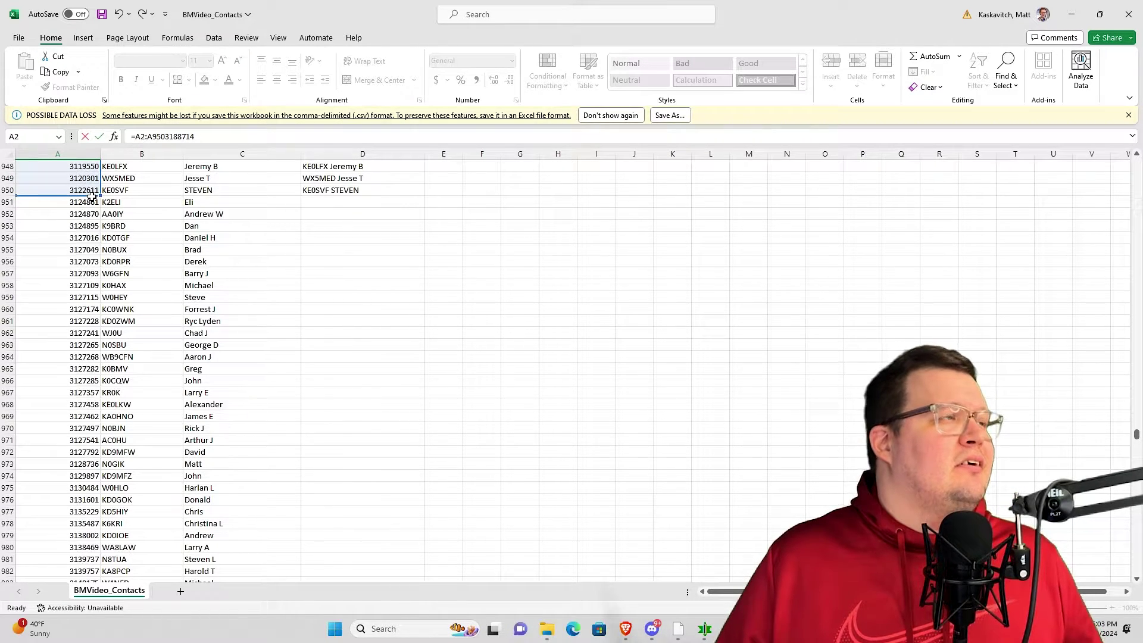
Step: Copy the DMR IDs and paste them as values into Book1 cell B2
mouse_move(705, 629)
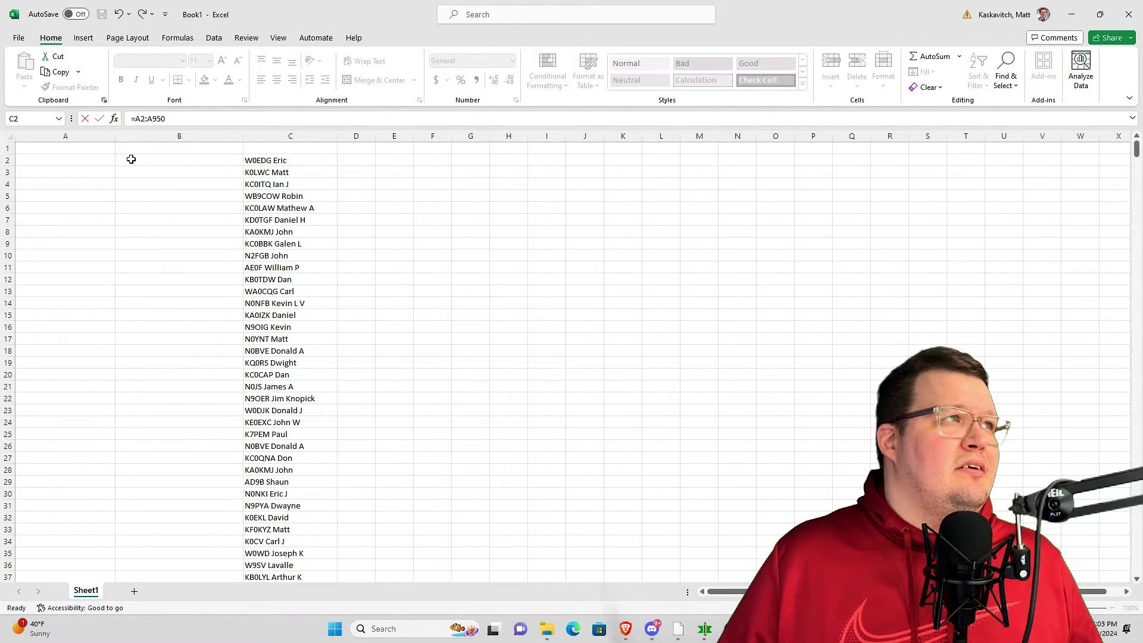
click(155, 157)
key(ctrl+c)
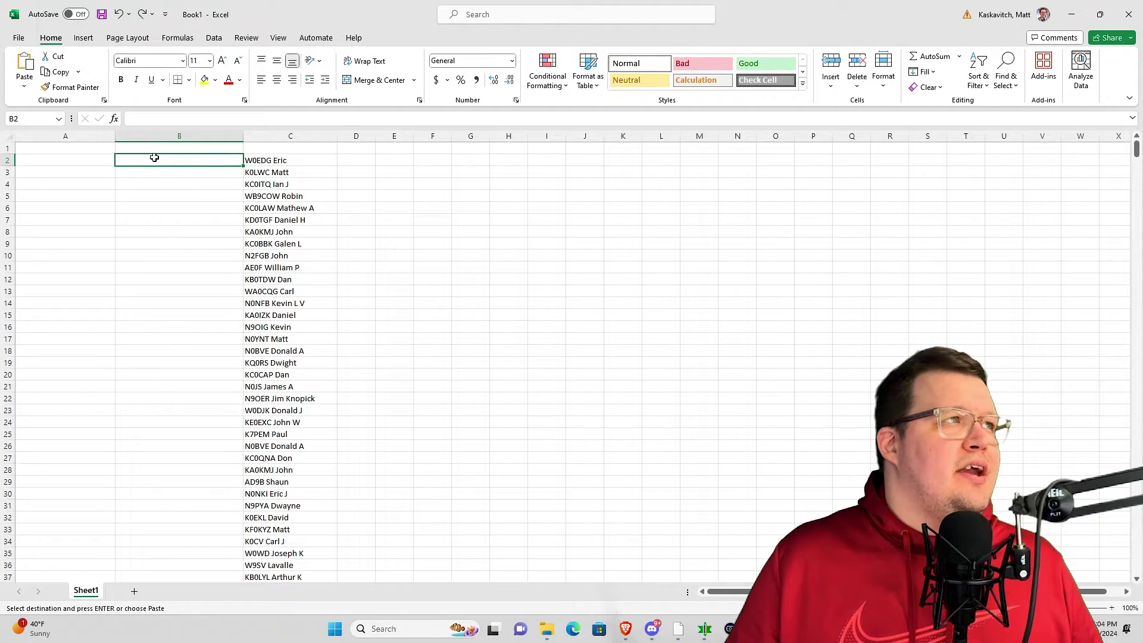
right_click(154, 158)
click(202, 239)
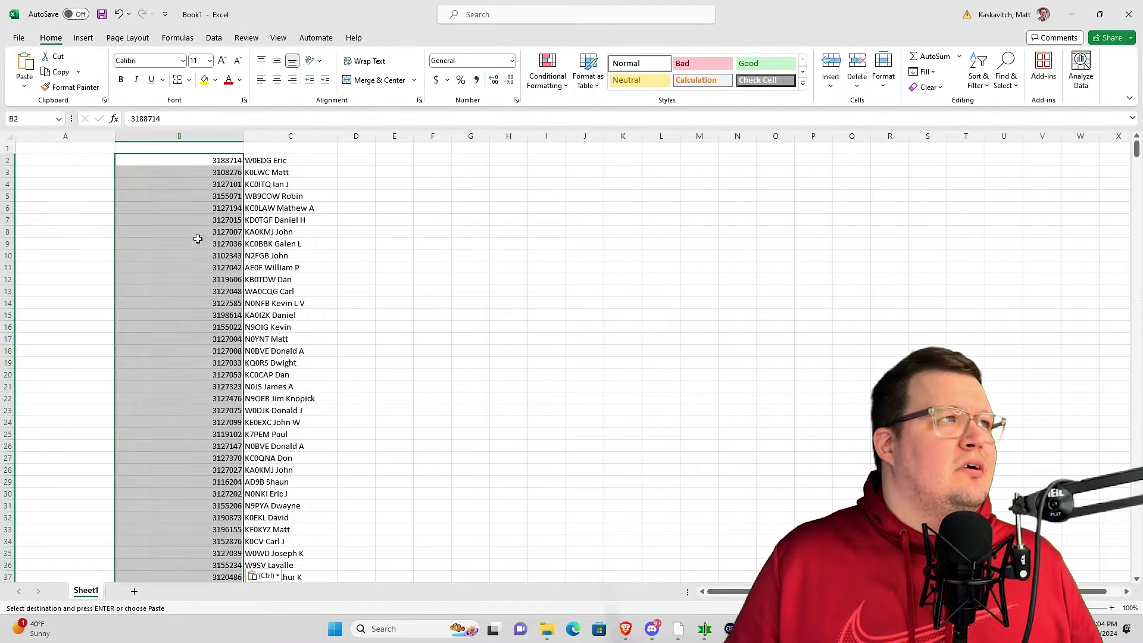
click(428, 234)
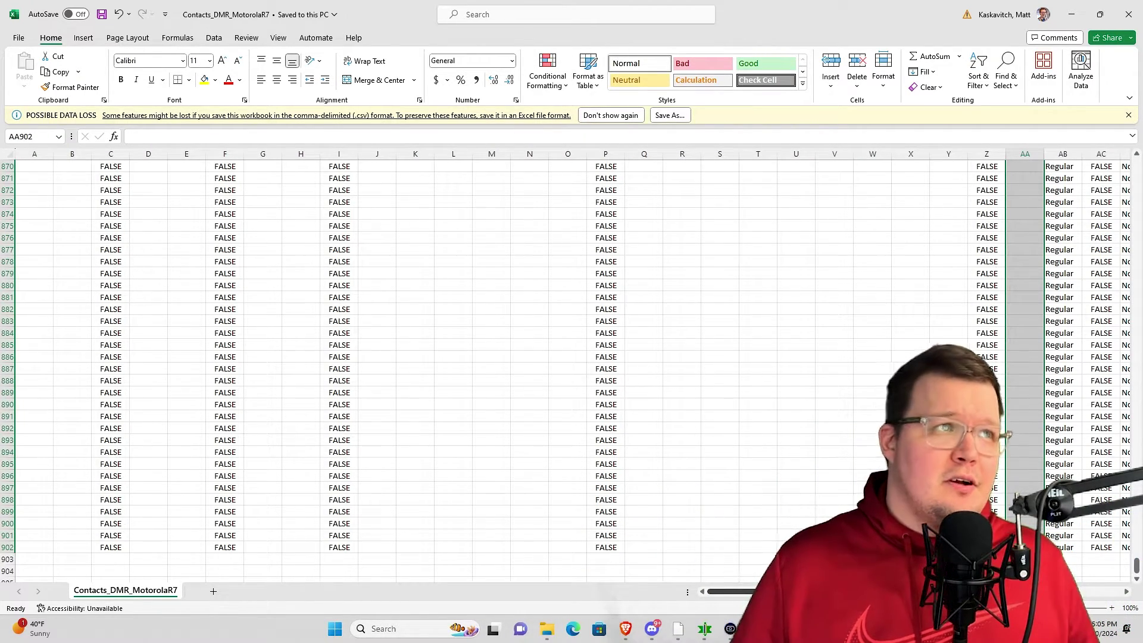
Step: Scroll through the Contacts_DMR_MotorolaR7 template's rows and columns to inspect its layout
scroll(298, 392, up, 17)
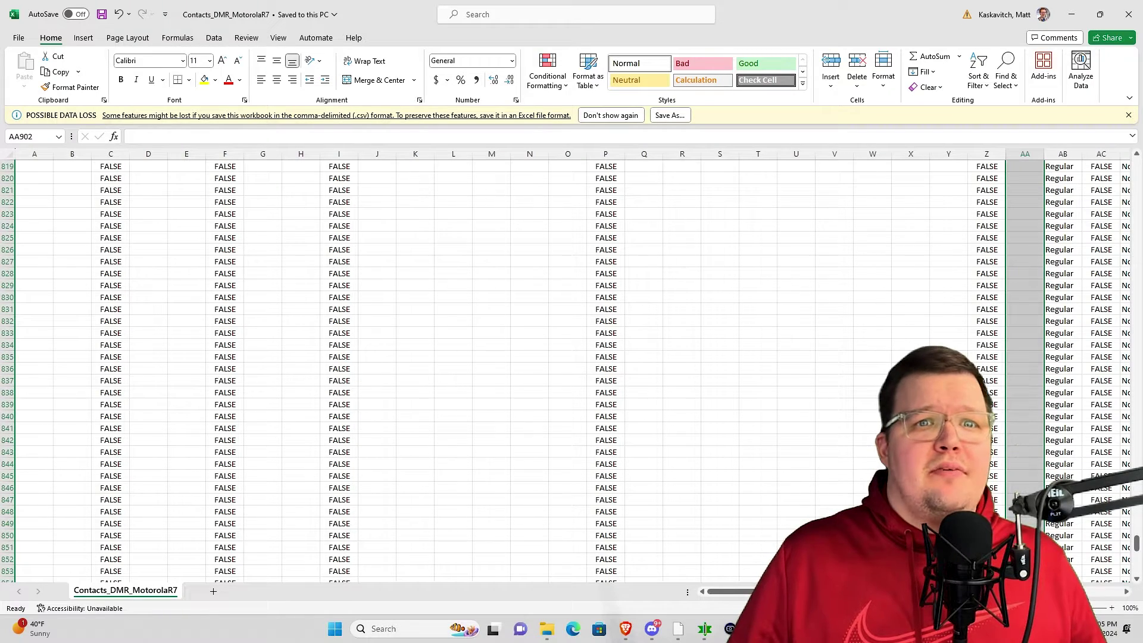
drag(1136, 543, 1135, 161)
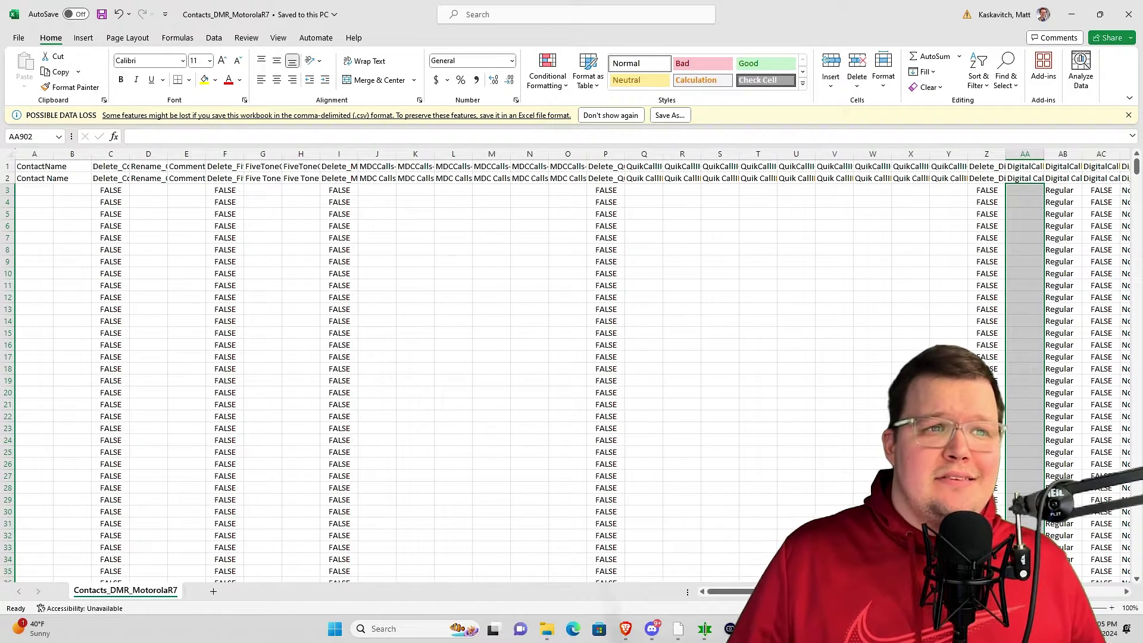
scroll(572, 357, right, 2)
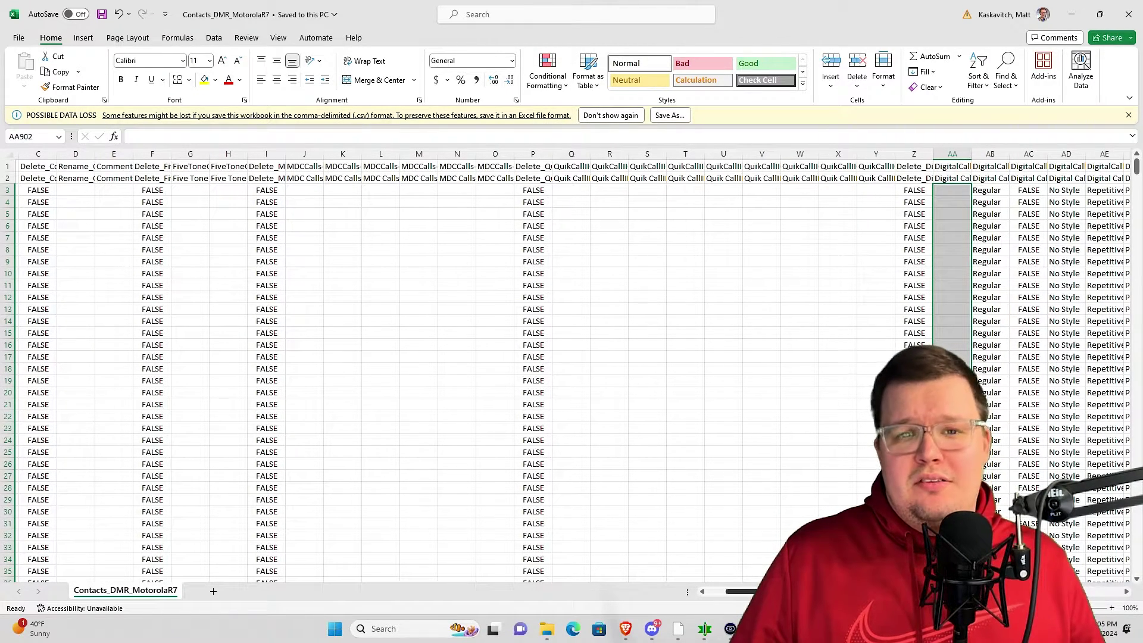
scroll(572, 357, right, 8)
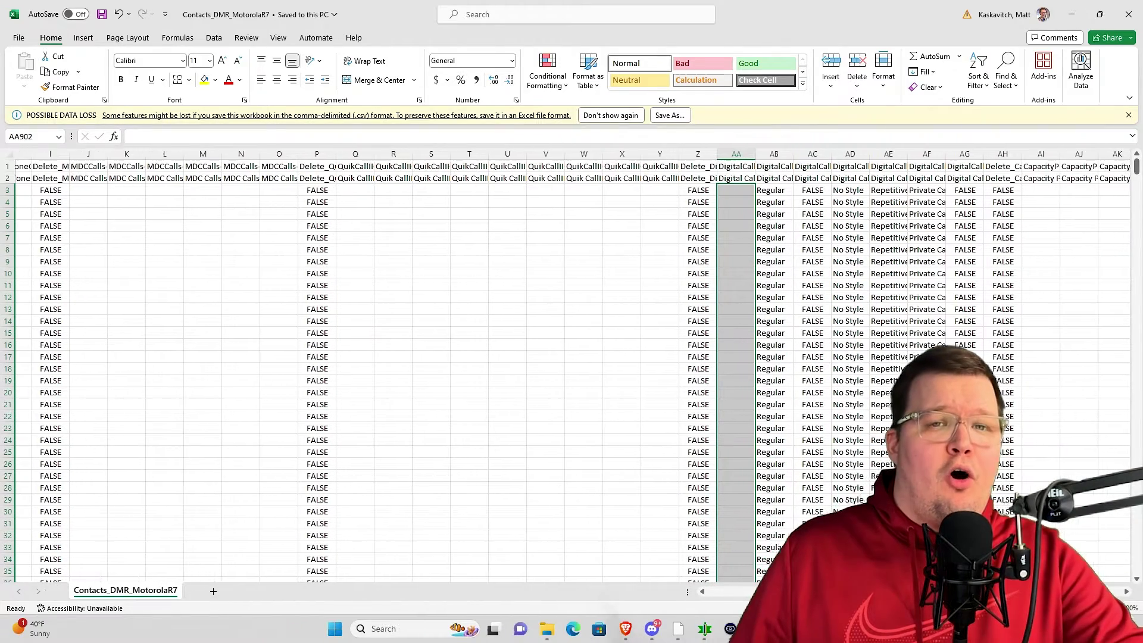
scroll(572, 357, right, 4)
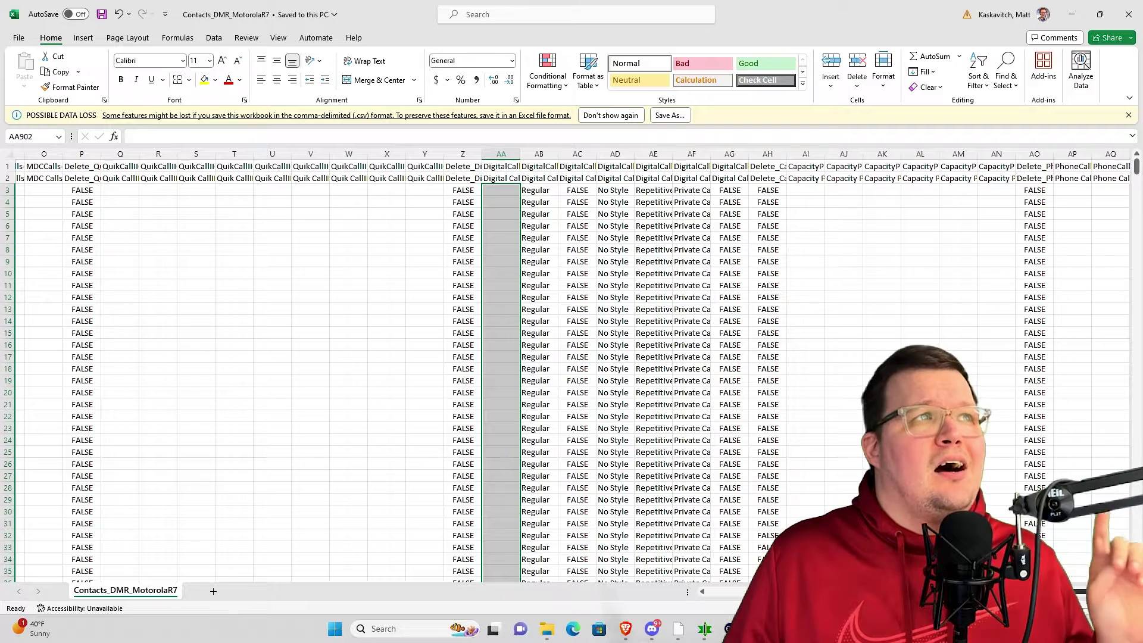
scroll(572, 357, left, 1)
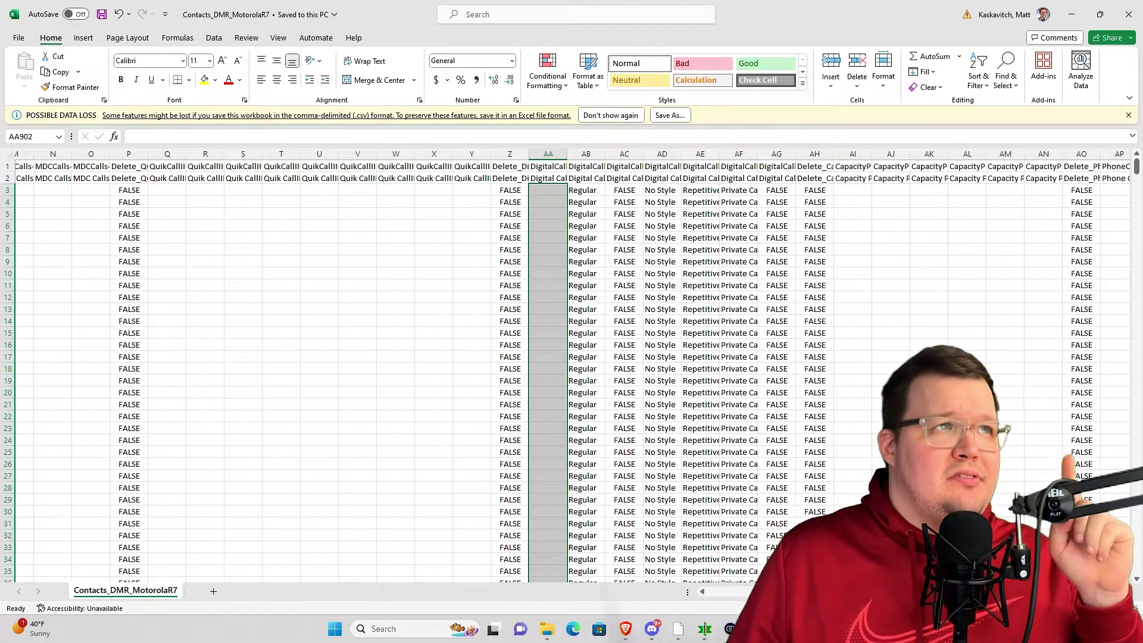
scroll(572, 357, left, 13)
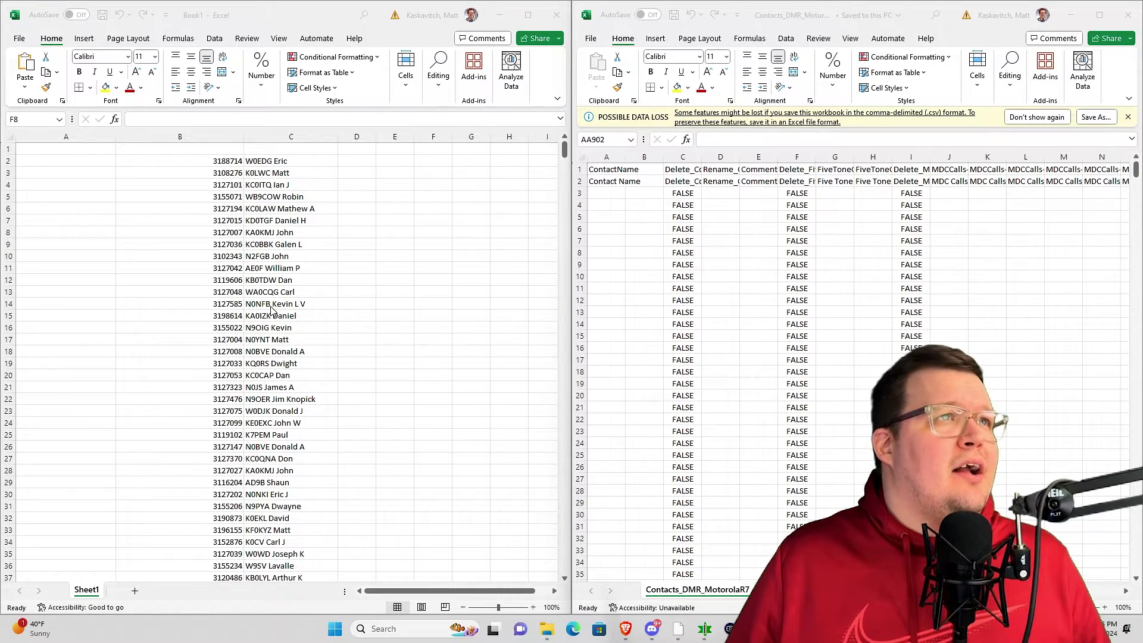
Step: Copy the call-sign-and-name list from Book1 C2:C950 into the template's ContactName column starting at A3
click(201, 162)
click(278, 160)
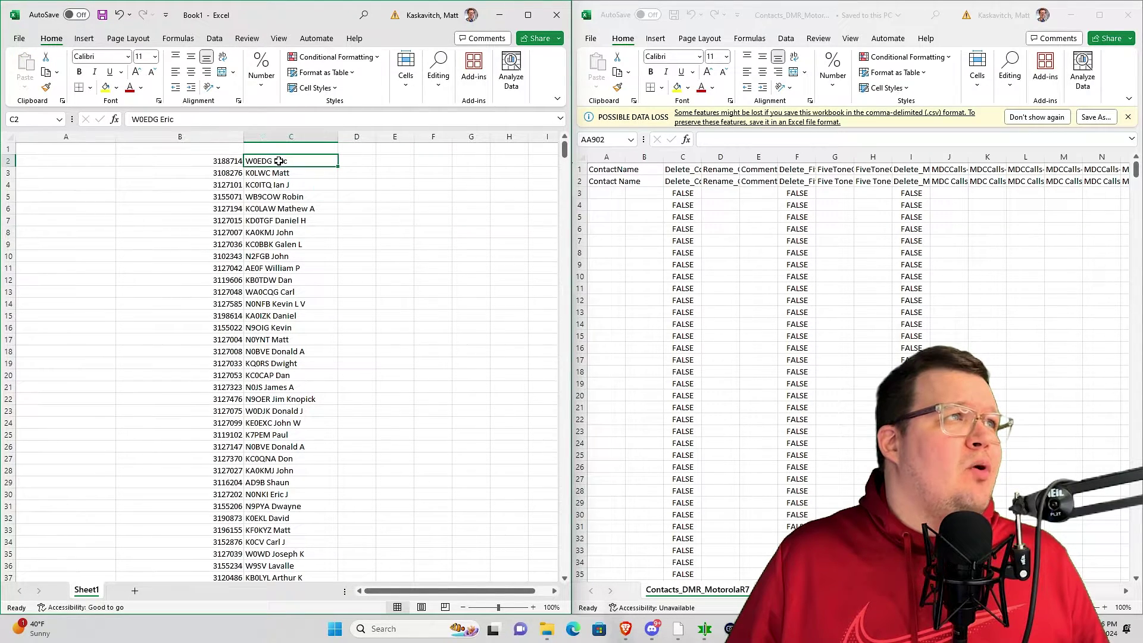
click(281, 137)
click(277, 161)
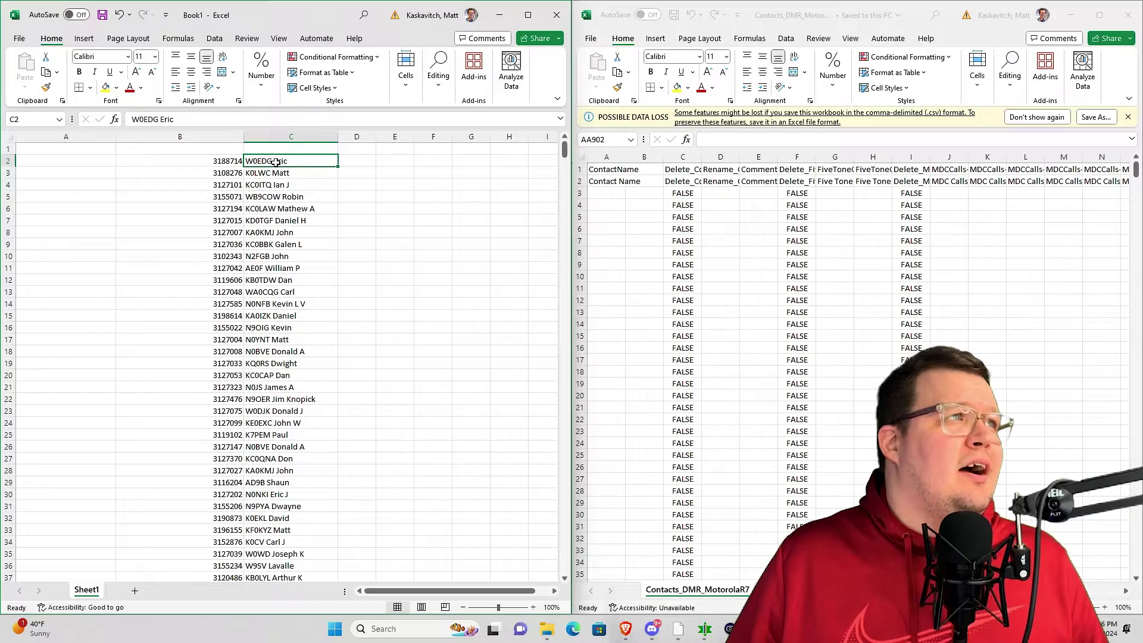
drag(275, 162, 263, 553)
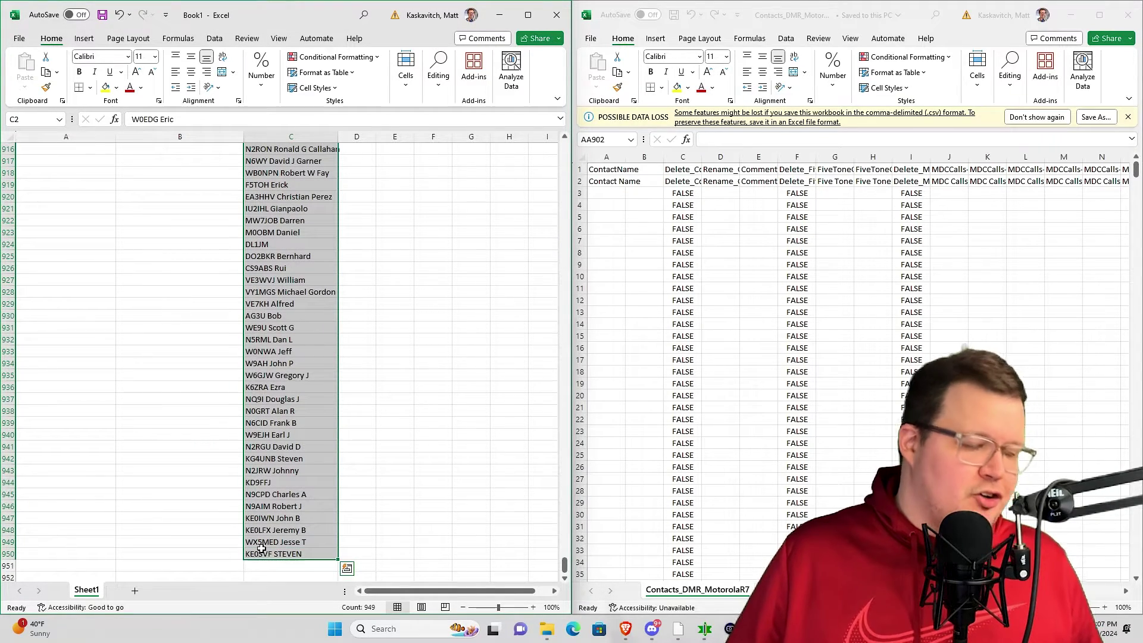
key(ctrl+c)
click(613, 245)
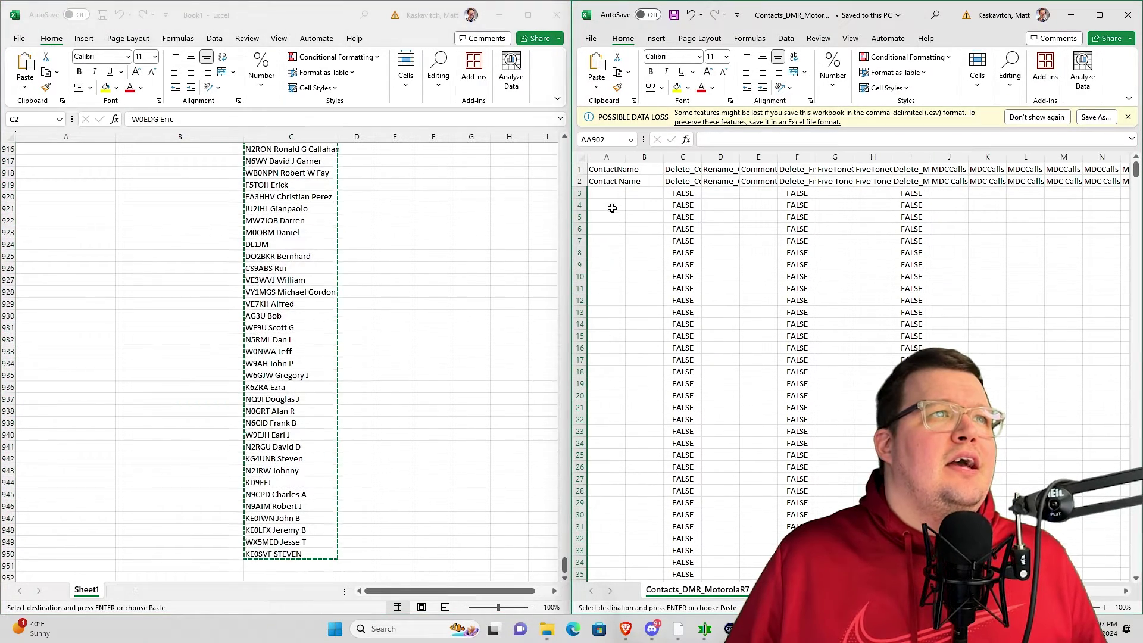
click(611, 194)
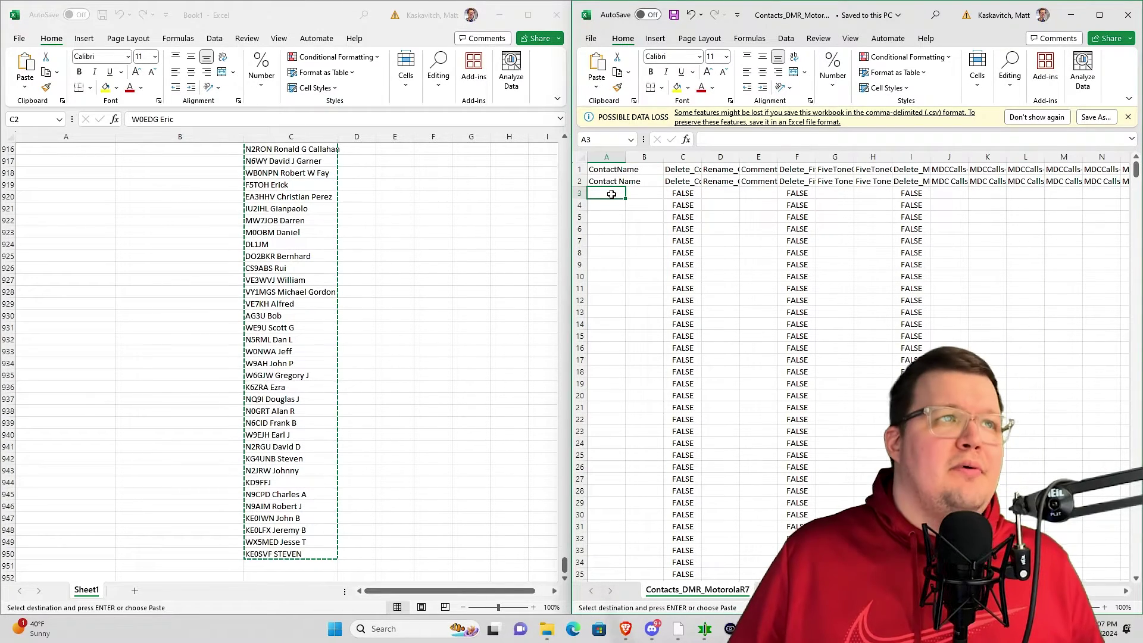
key(ctrl+v)
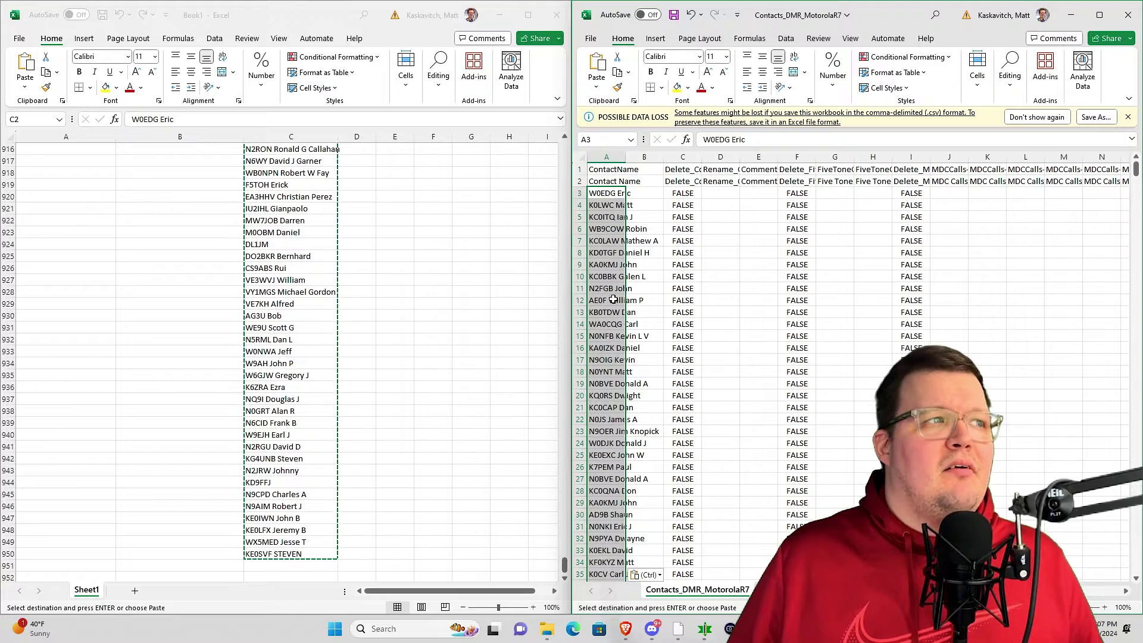
click(220, 239)
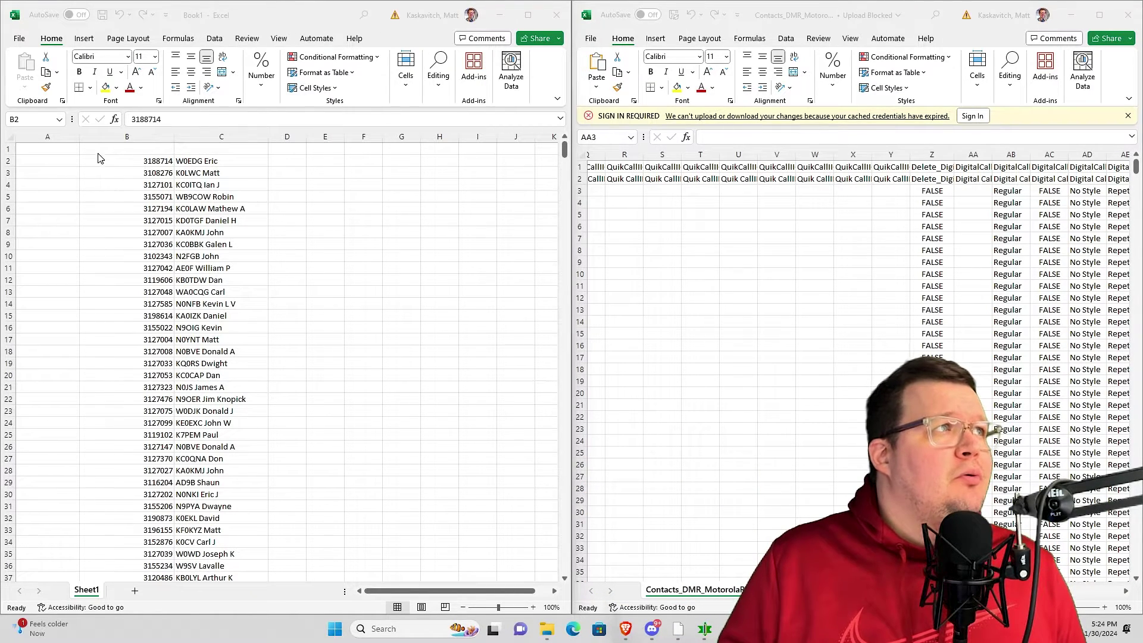
Step: Paste Book1's DMR IDs (B2:B950) as values into template cell AA3, then return to column A
click(127, 136)
click(176, 137)
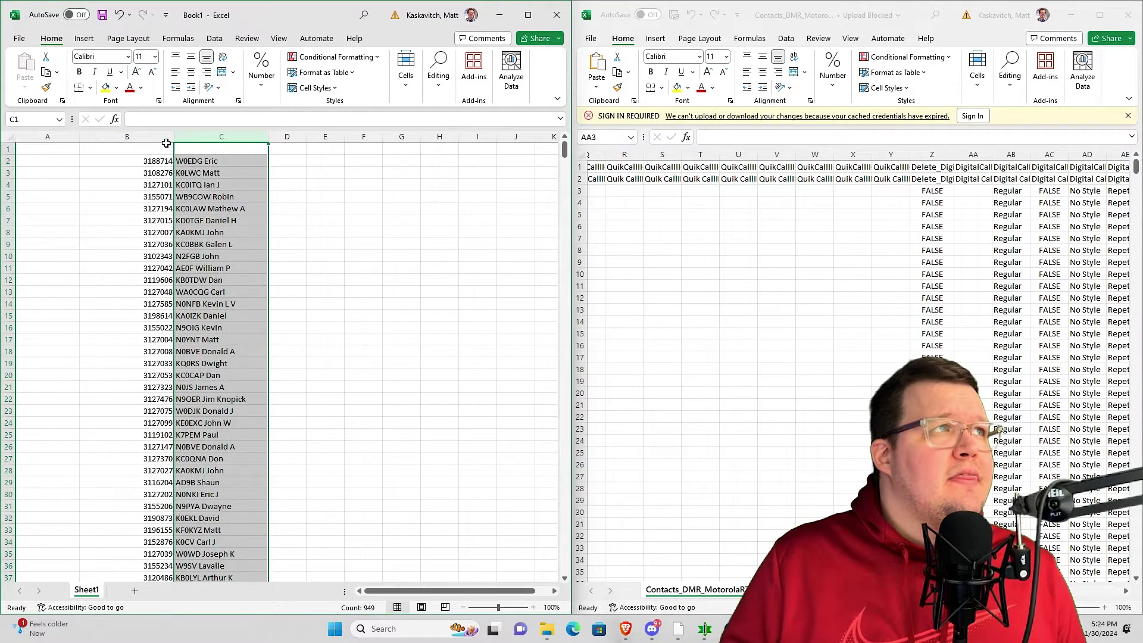
click(164, 138)
click(150, 184)
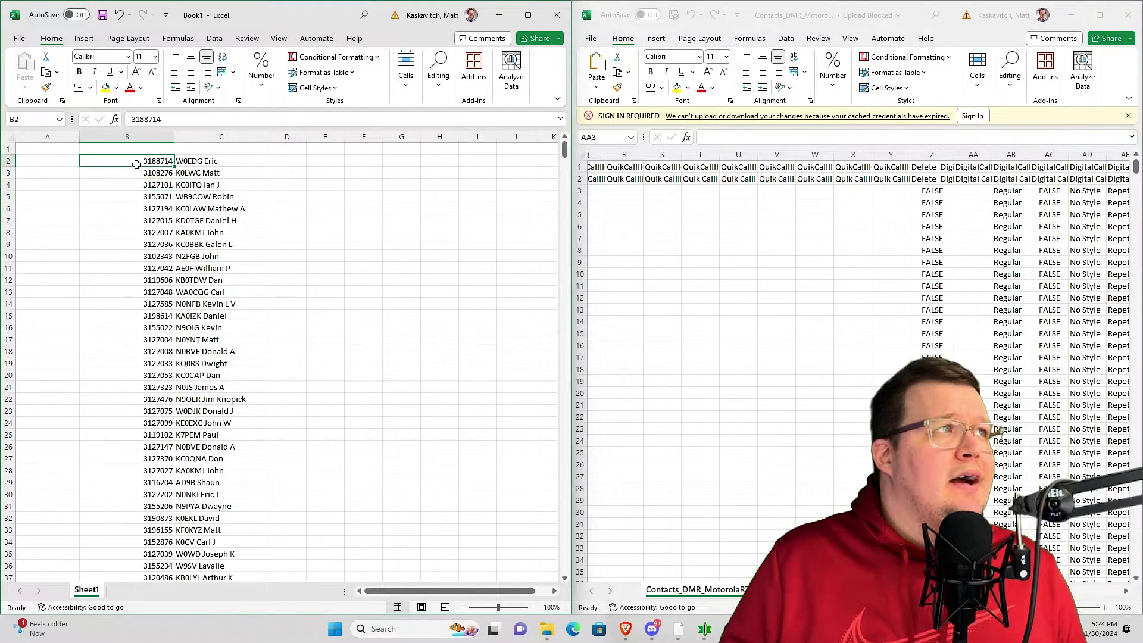
drag(136, 165, 140, 549)
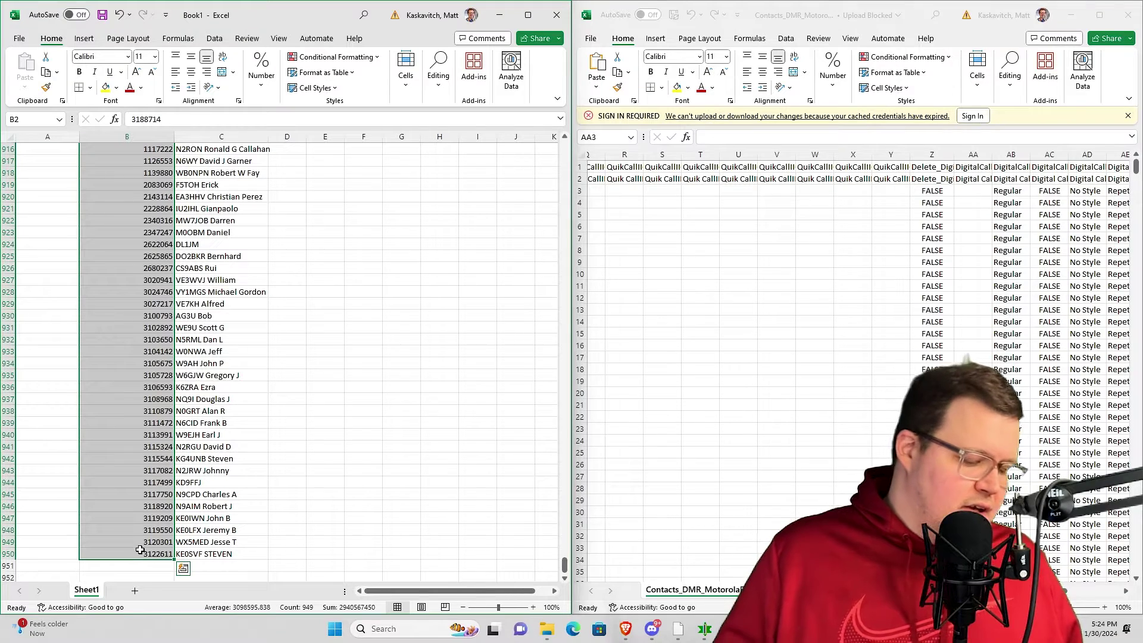
key(ctrl+c)
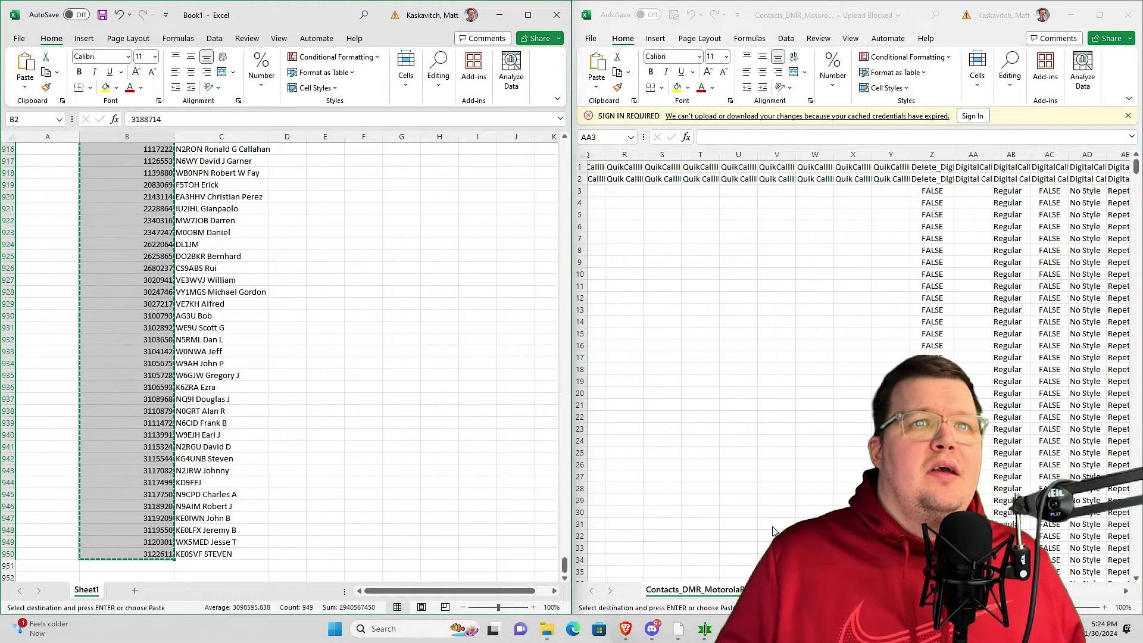
click(969, 188)
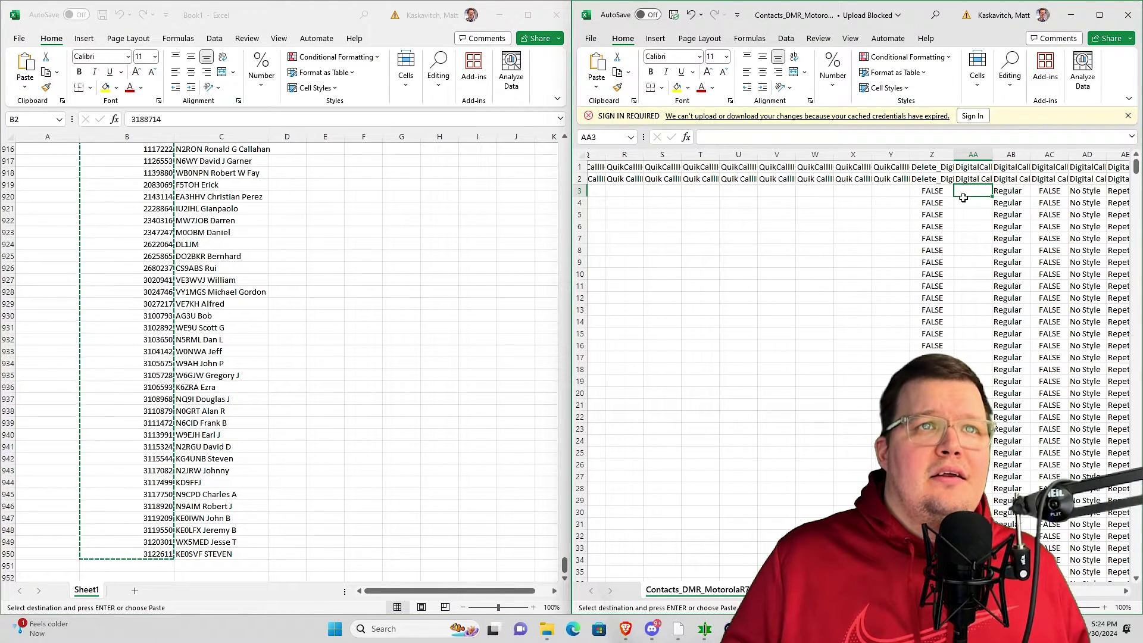
right_click(963, 198)
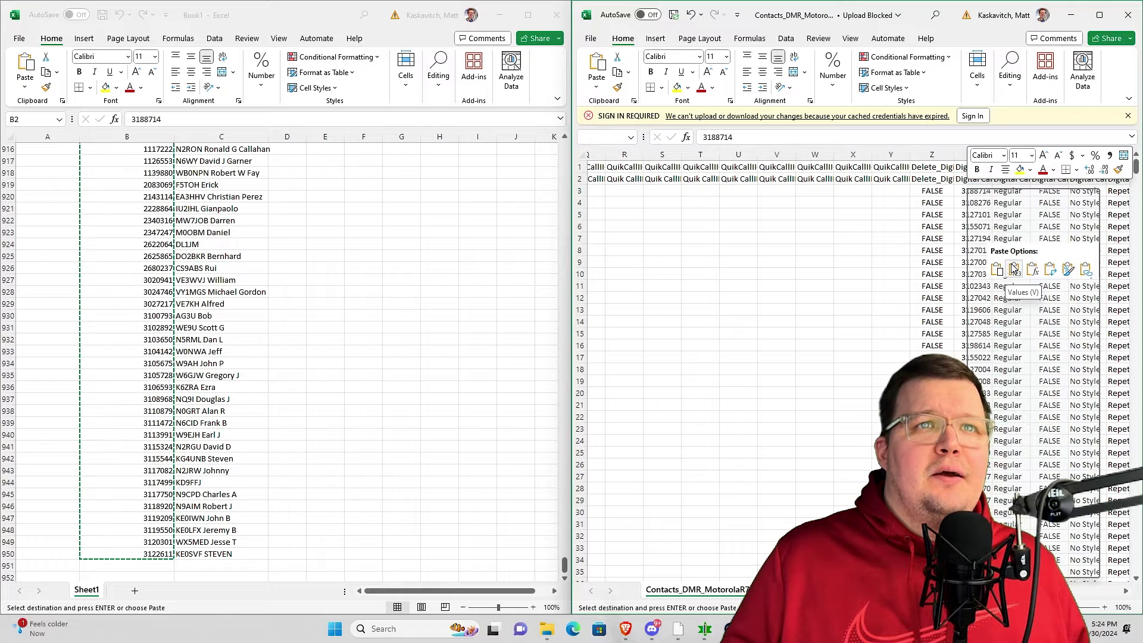
click(1013, 270)
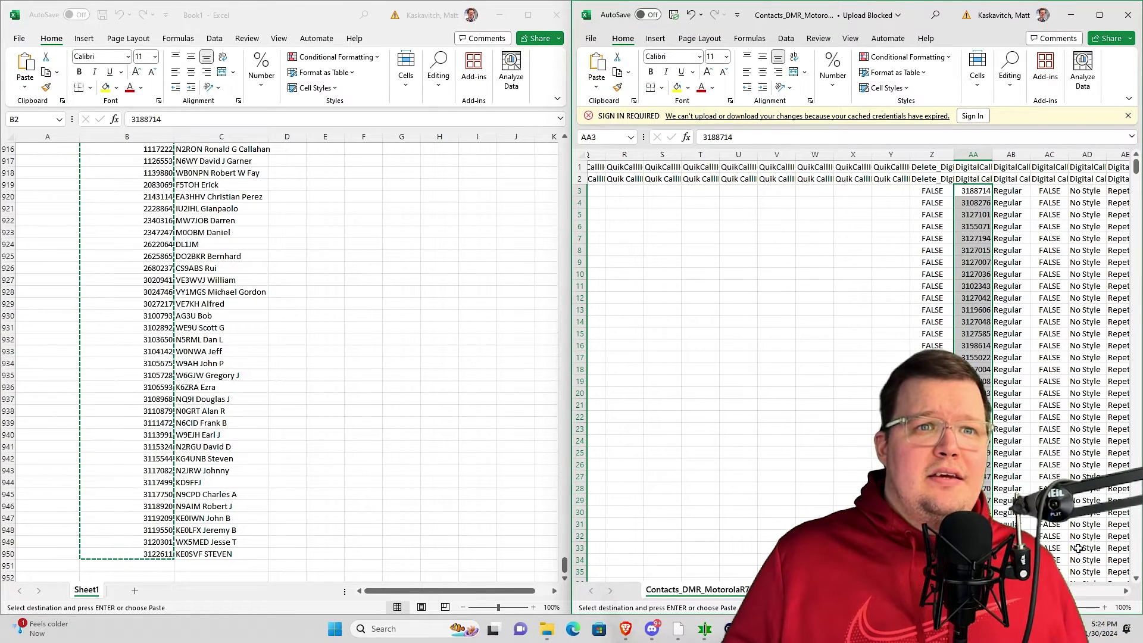
scroll(851, 358, left, 6)
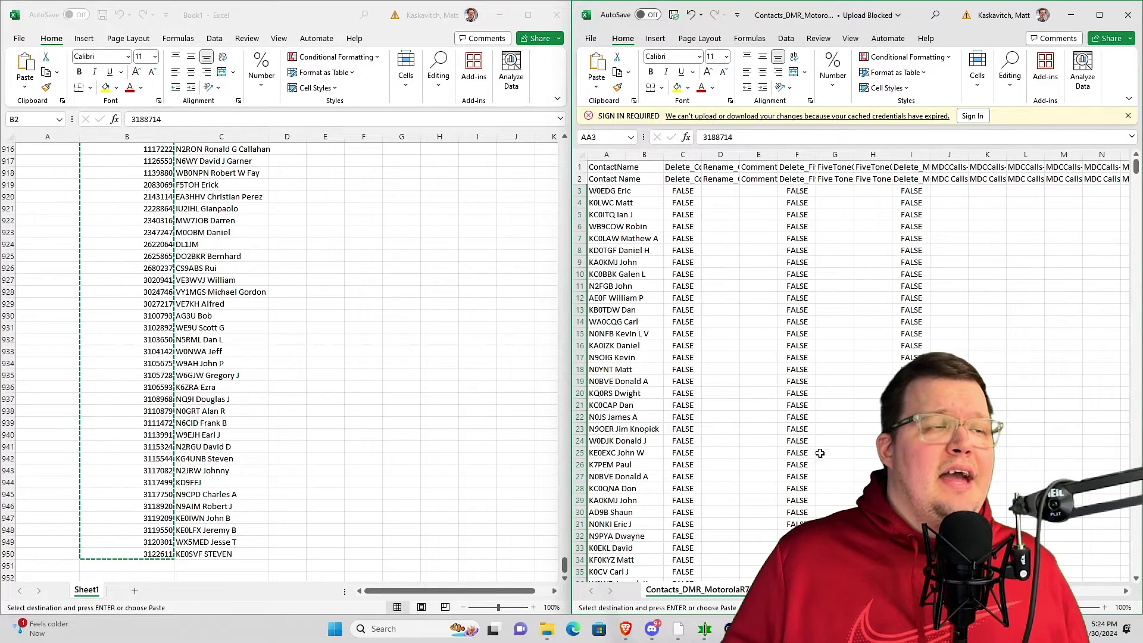
click(625, 191)
click(606, 192)
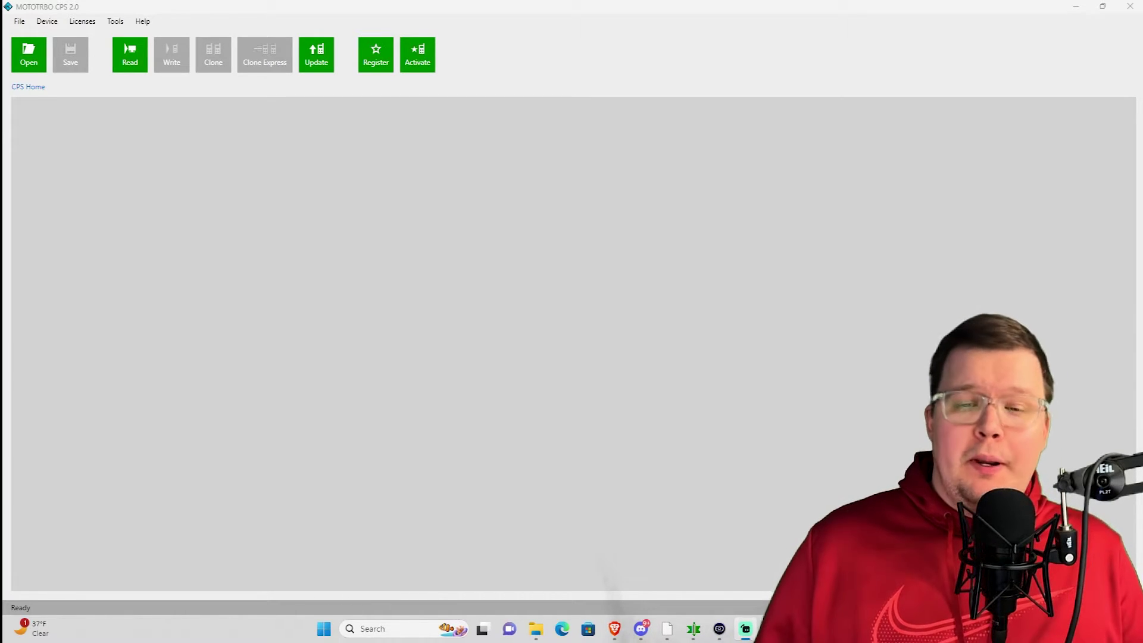
Step: Open the 865TYMA059 codeplug file and expand Contacts in Set Categories
click(19, 21)
click(36, 36)
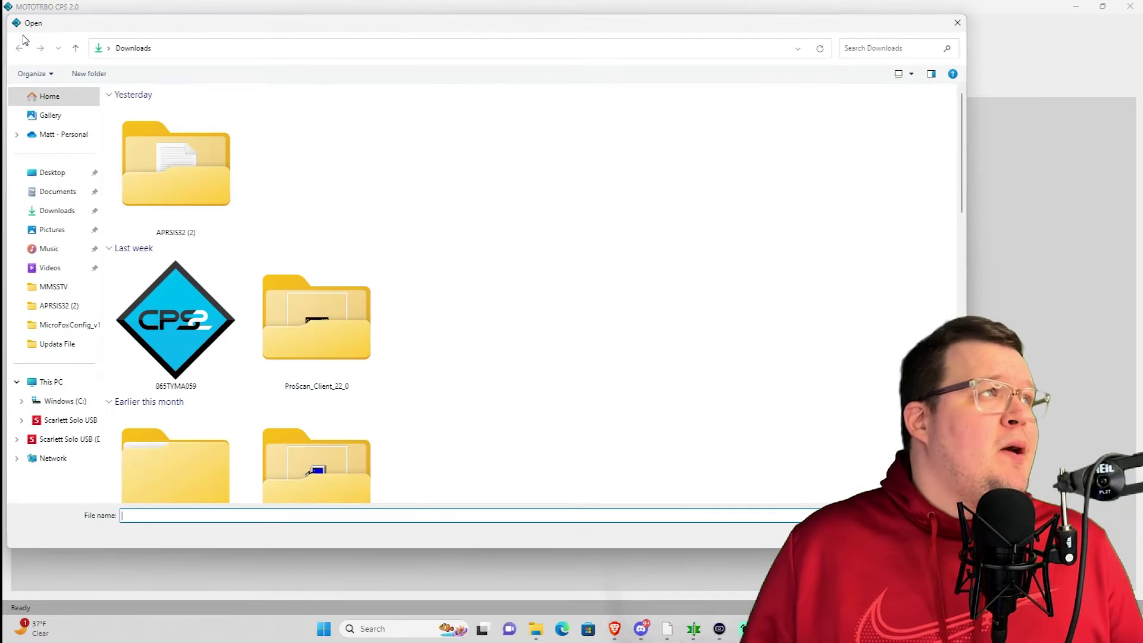
click(176, 321)
double_click(176, 321)
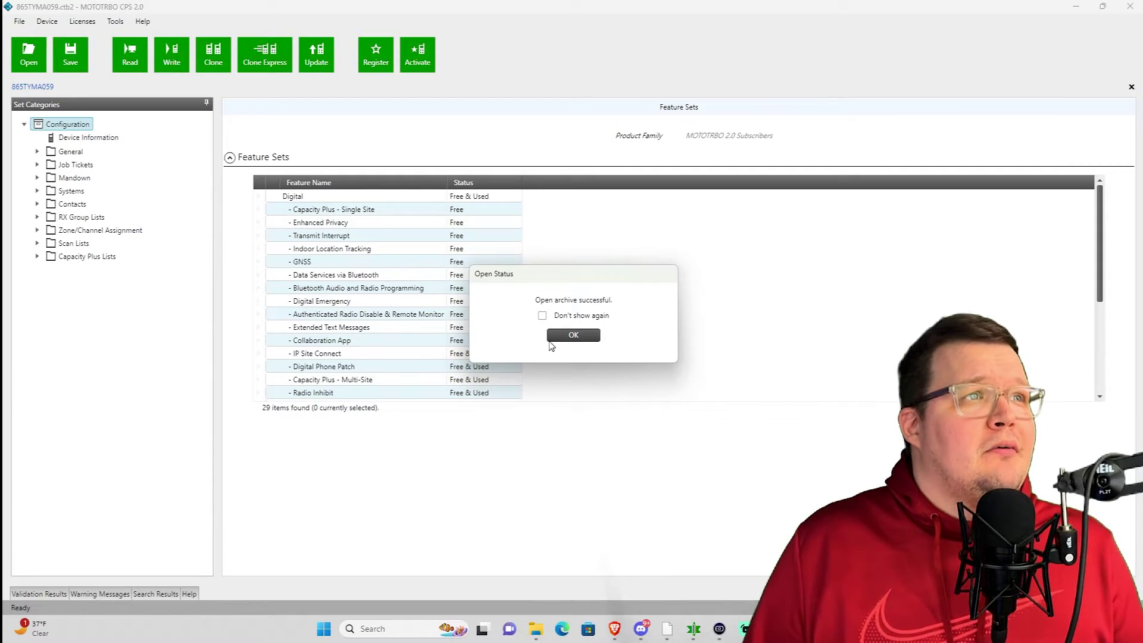
click(552, 337)
click(72, 205)
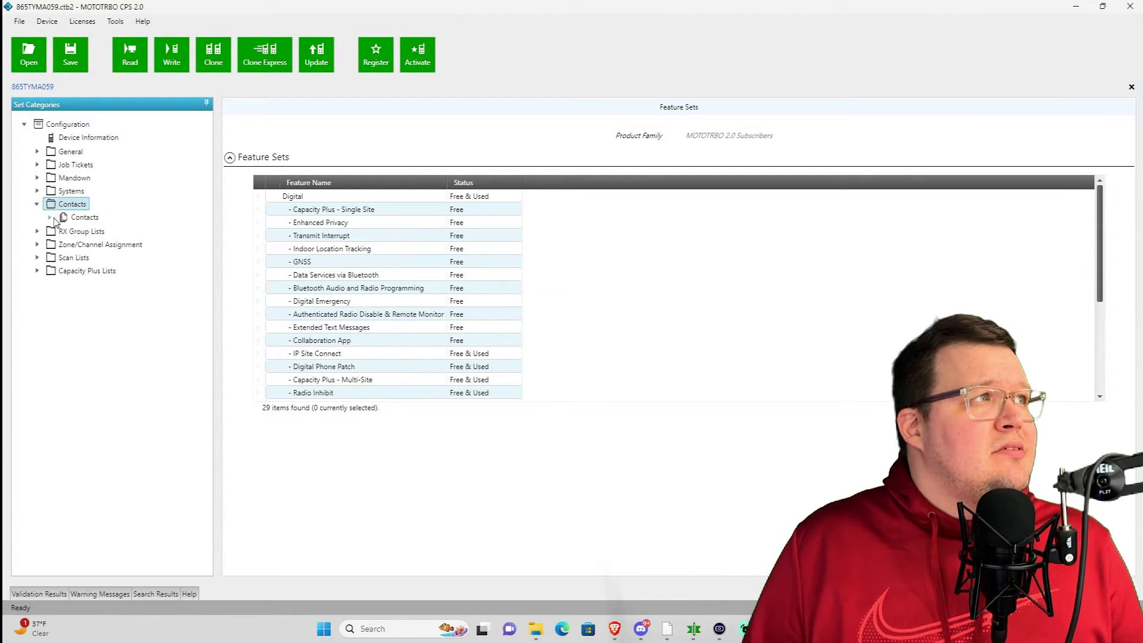
Step: Import the Contacts_DMR_MotorolaR7 file into the codeplug's Contacts list
click(87, 220)
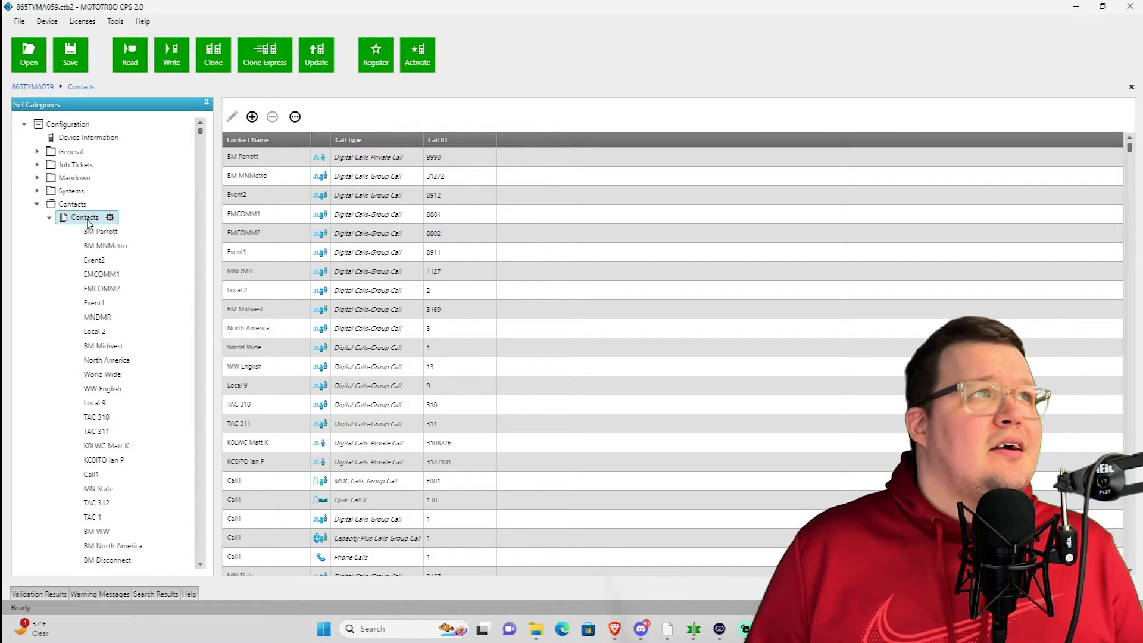
click(295, 117)
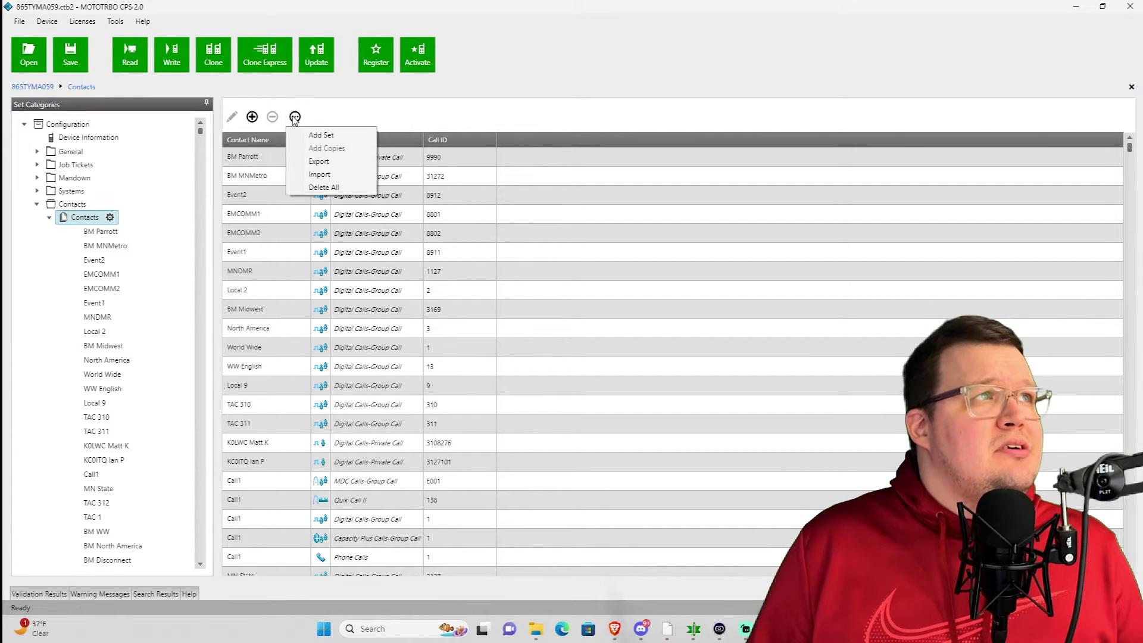
click(319, 175)
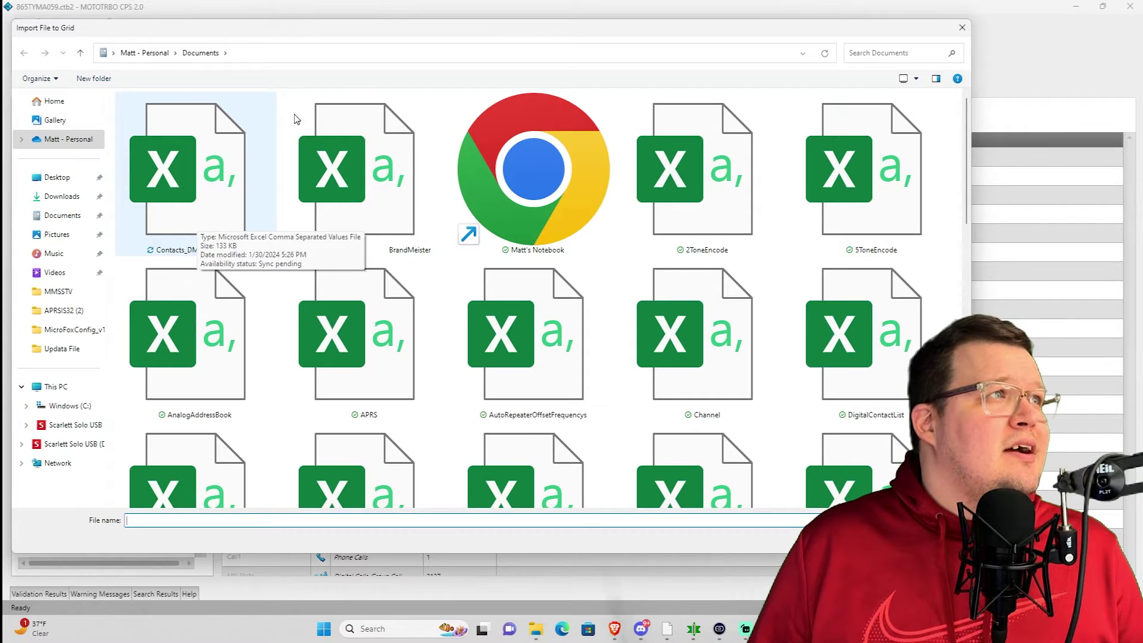
click(200, 166)
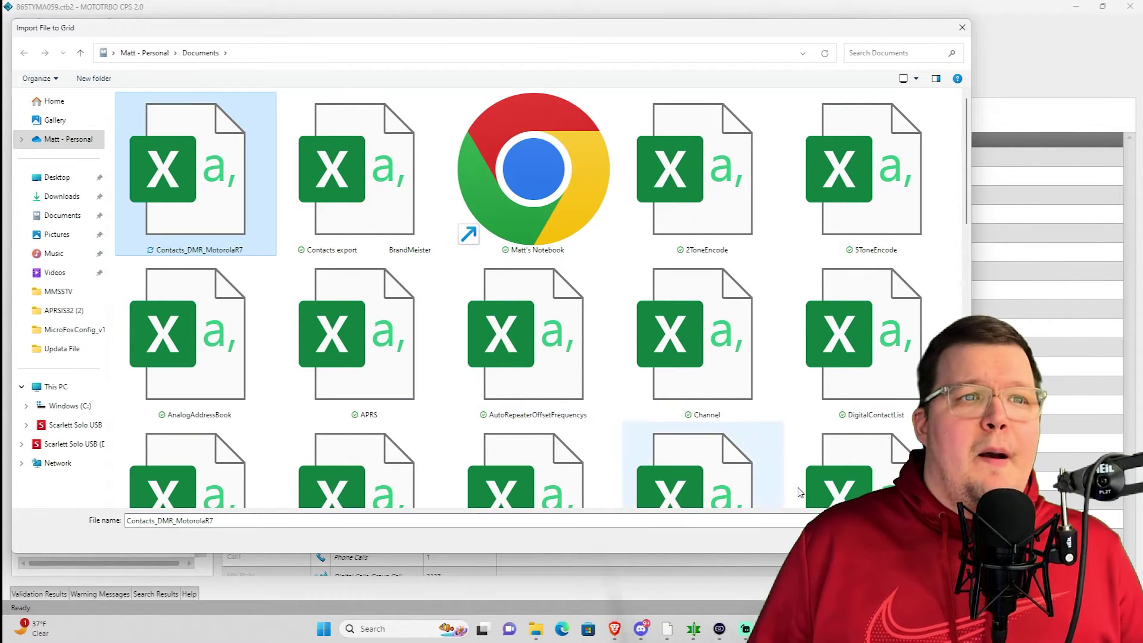
key(Return)
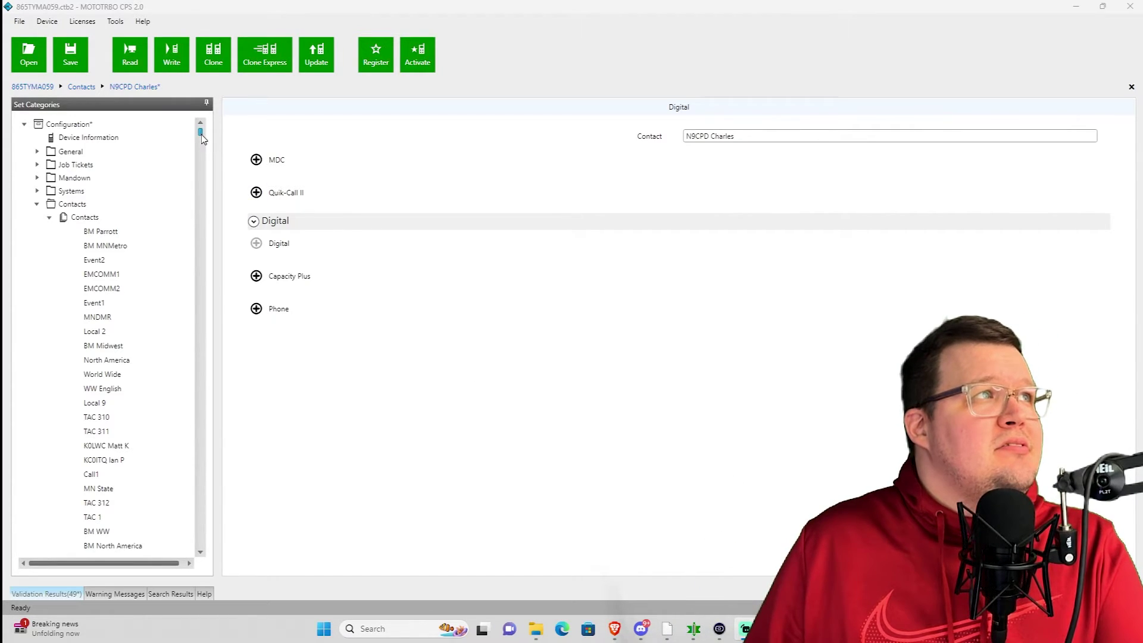
Step: Open an imported contact and expand its Digital section to show Private Call and Call ID
mouse_move(202, 137)
mouse_down()
mouse_move(198, 205)
mouse_move(199, 145)
mouse_up()
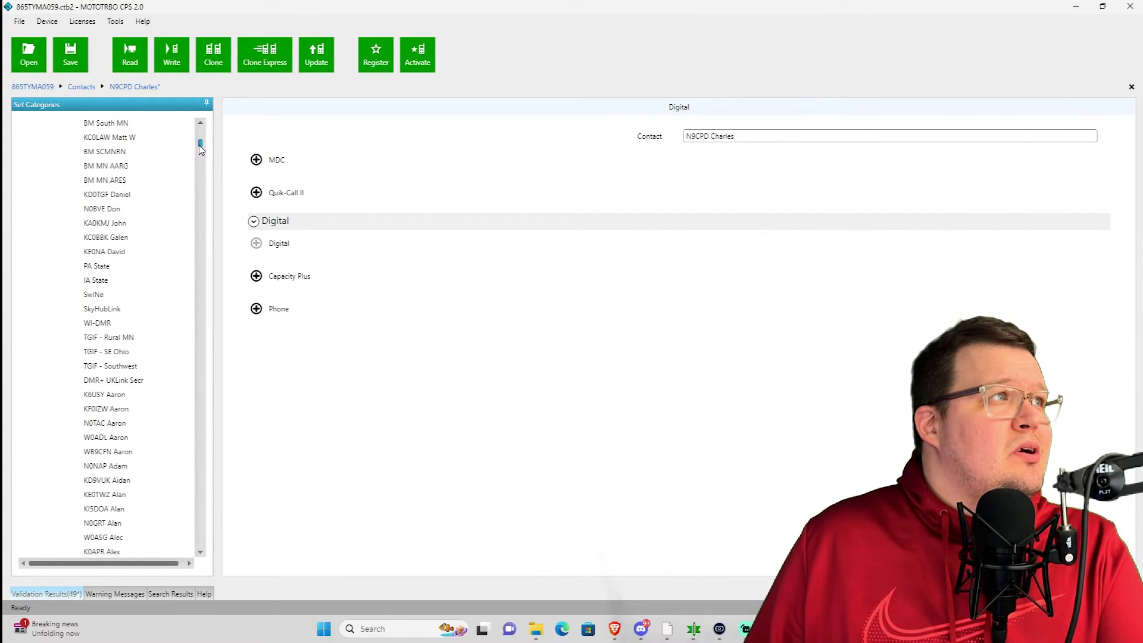
click(112, 252)
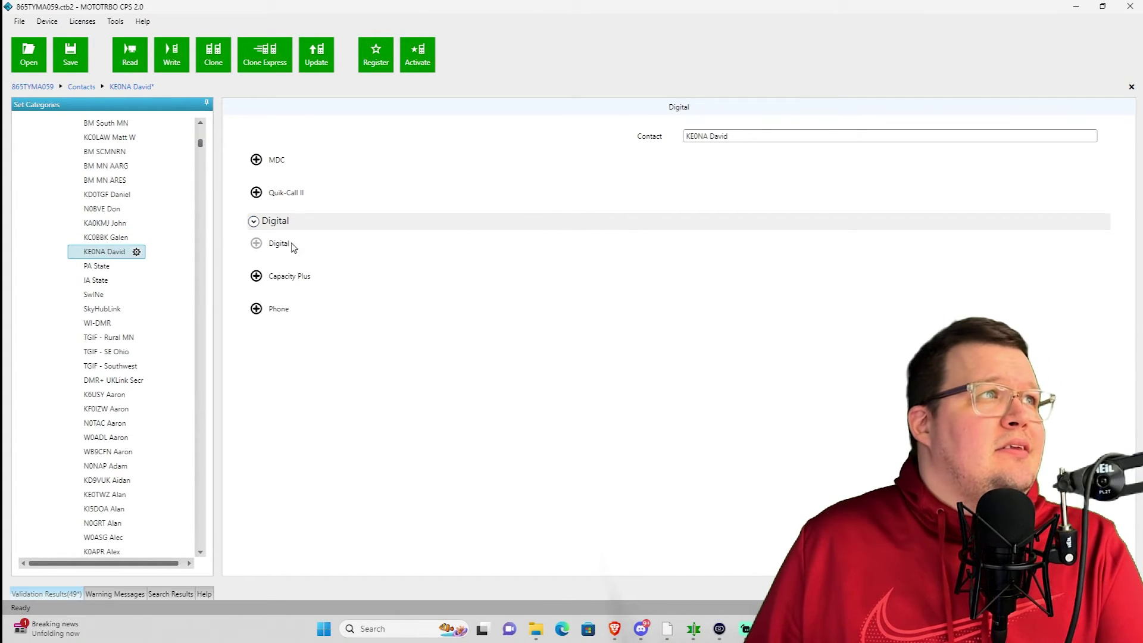
click(254, 221)
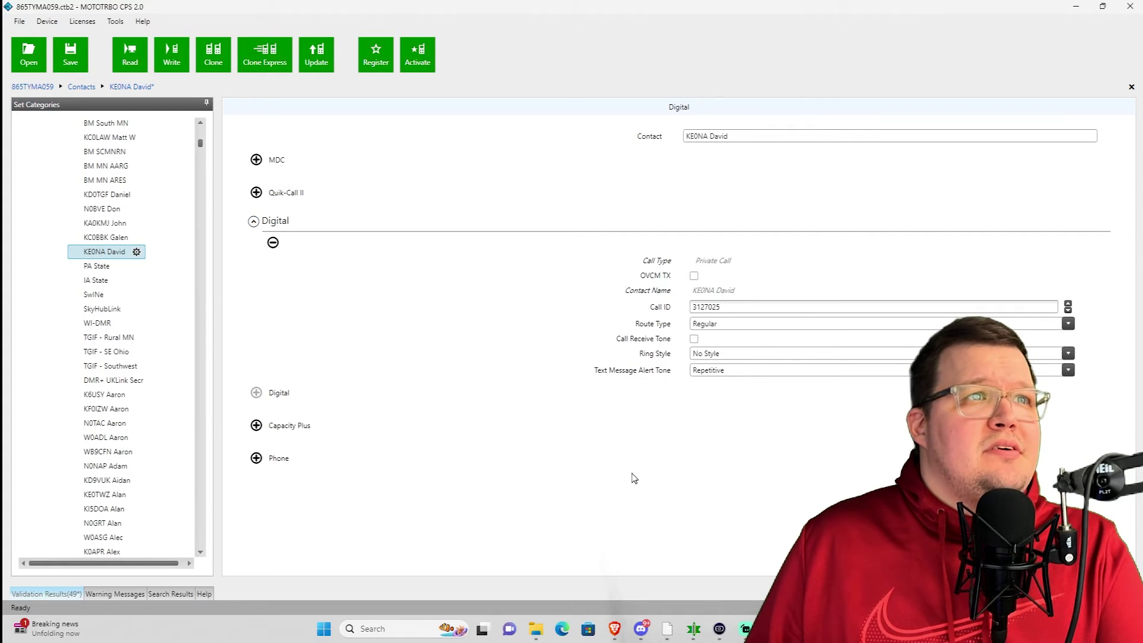